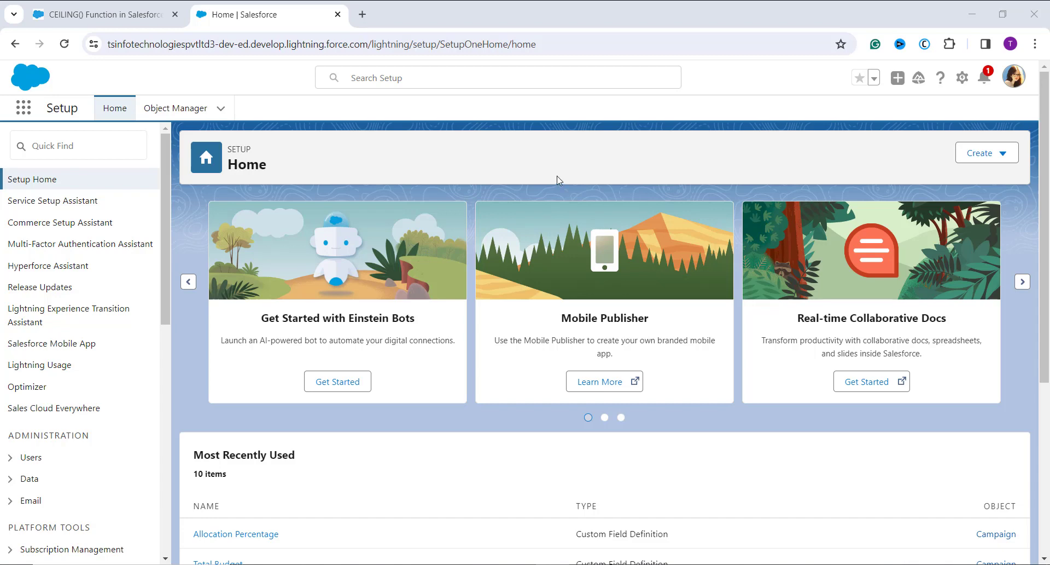
Search the Object Manager for "order" and open the Order object
left_click(962, 77)
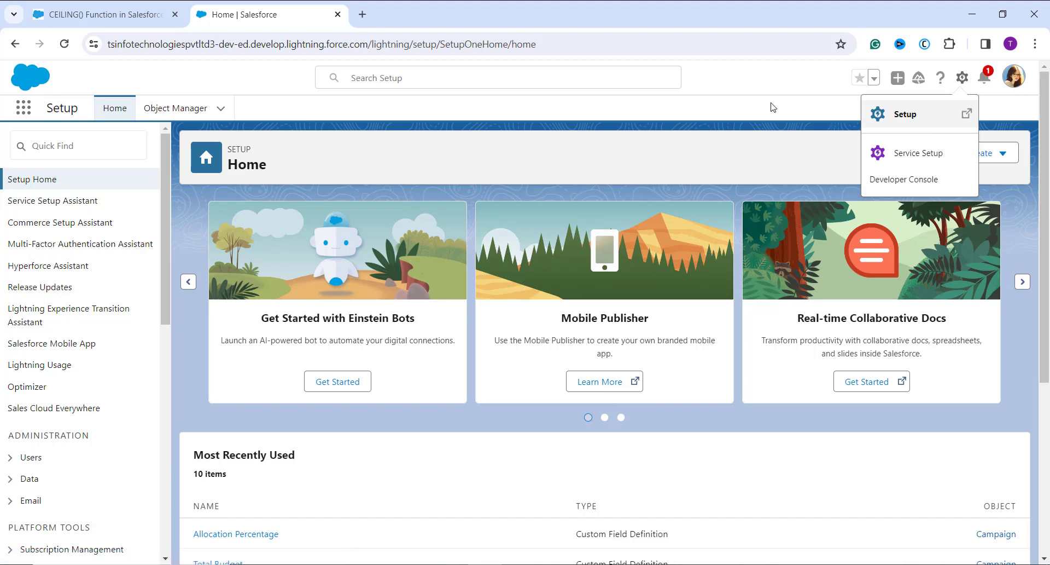
left_click(352, 108)
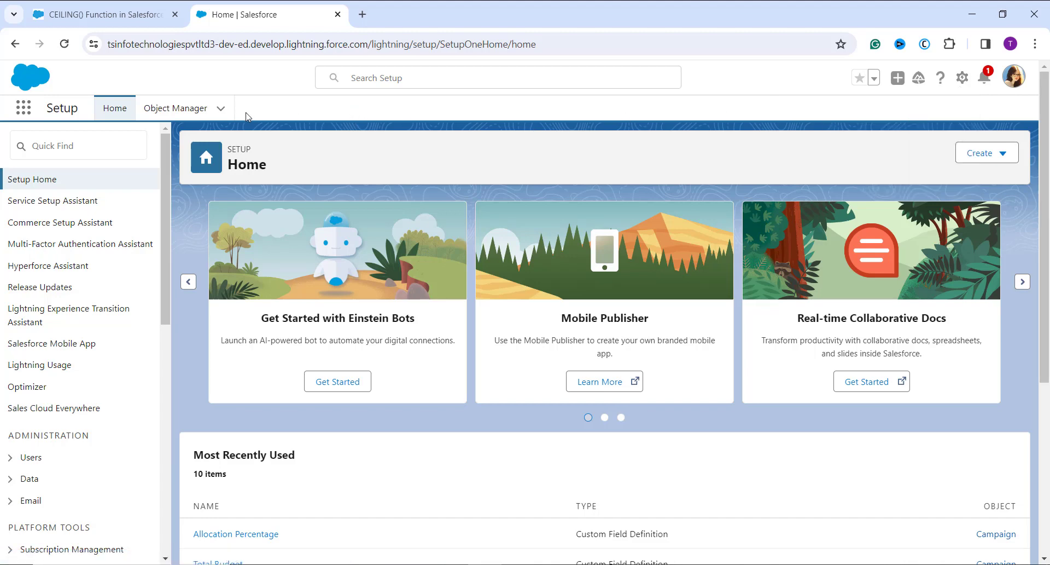
left_click(193, 111)
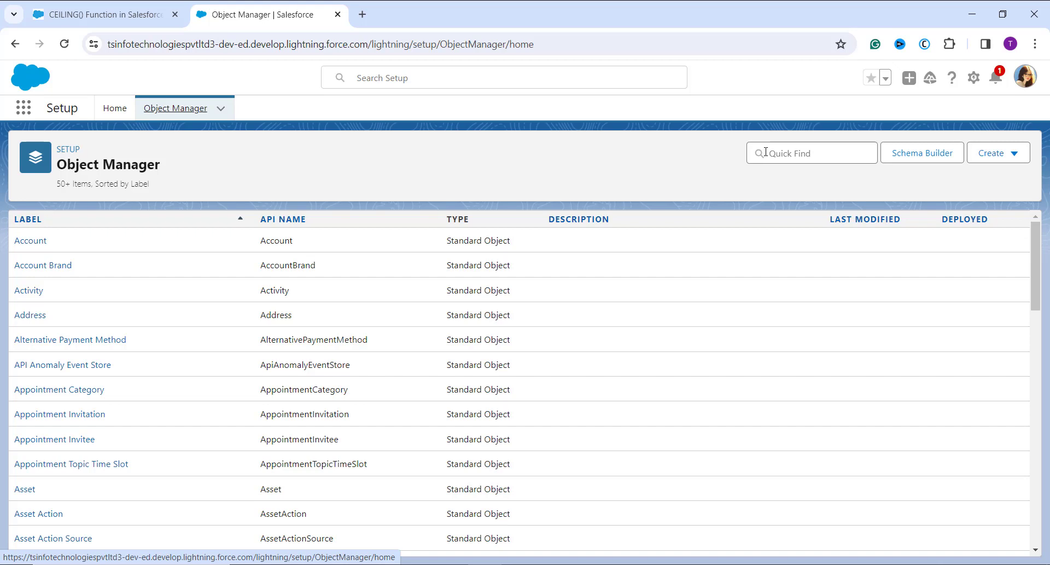
left_click(766, 151)
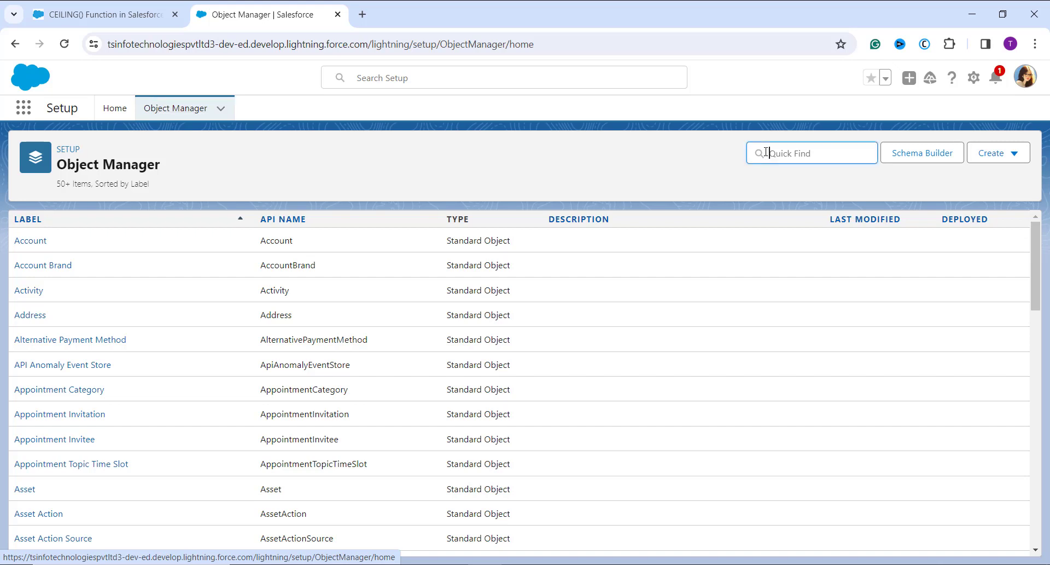
type("order")
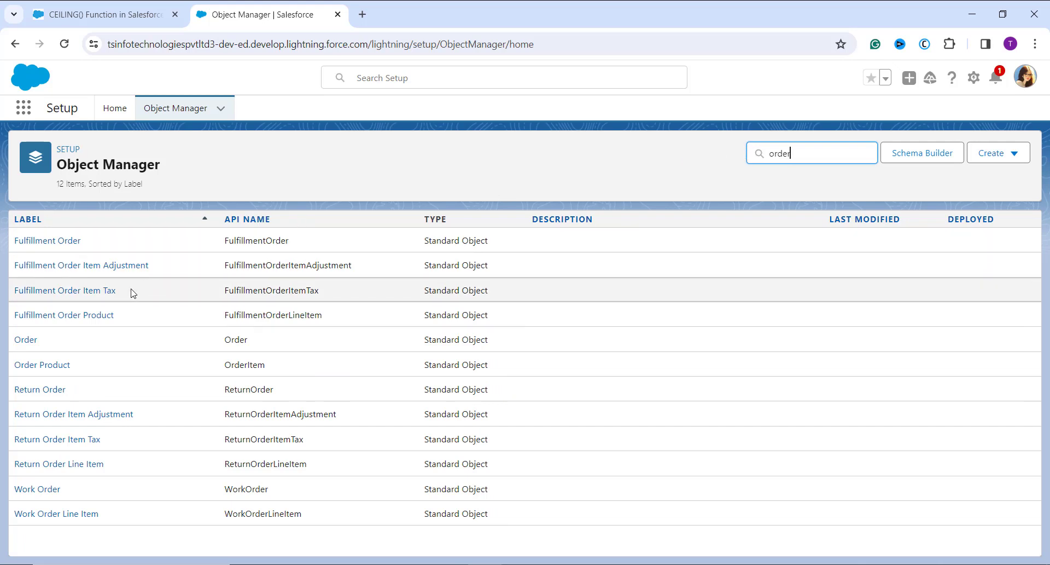
left_click(28, 340)
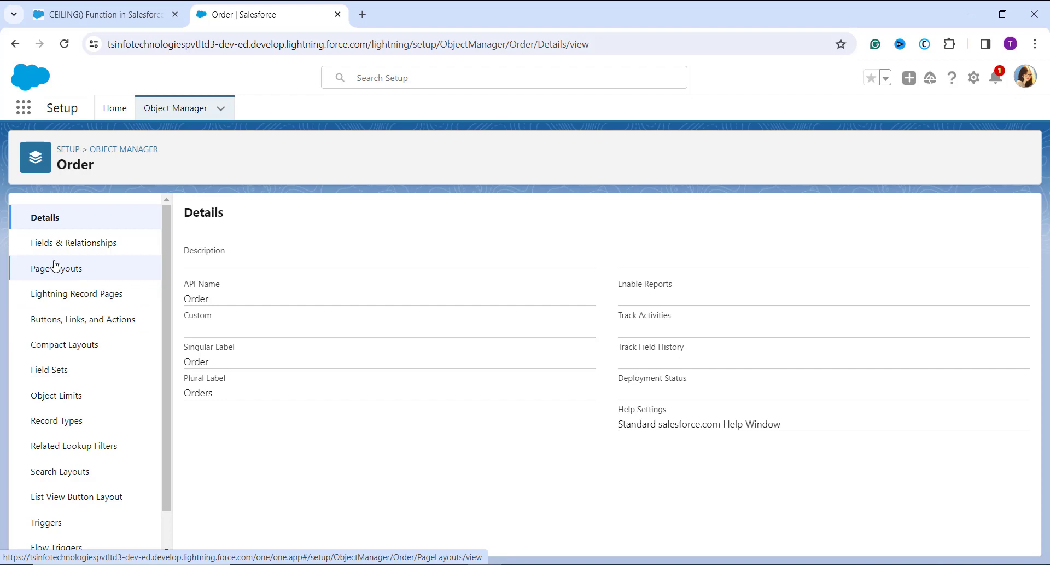
Start a new custom field in the Order object's Fields & Relationships with Formula as its data type
left_click(69, 246)
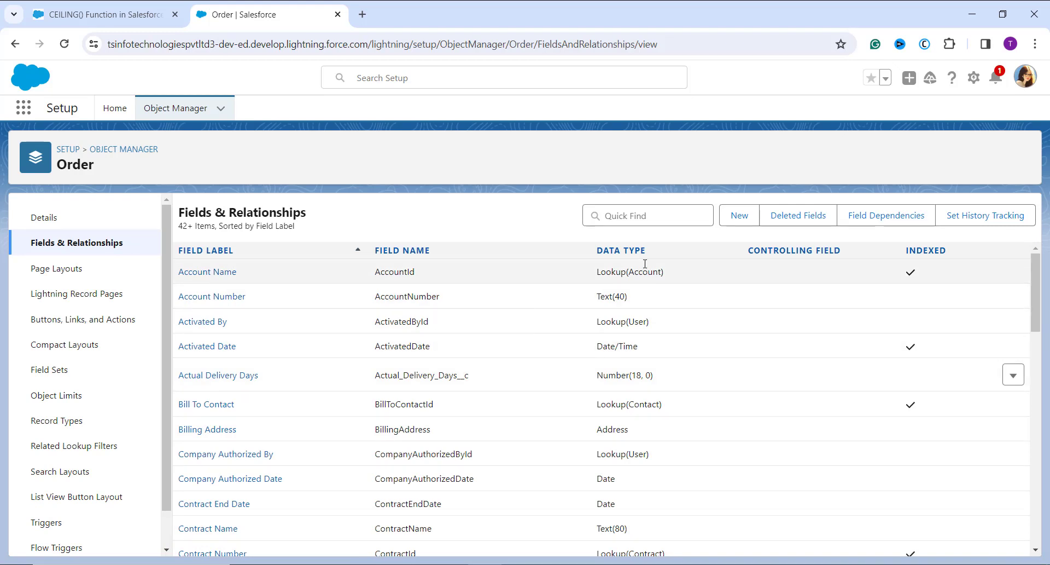
left_click(742, 219)
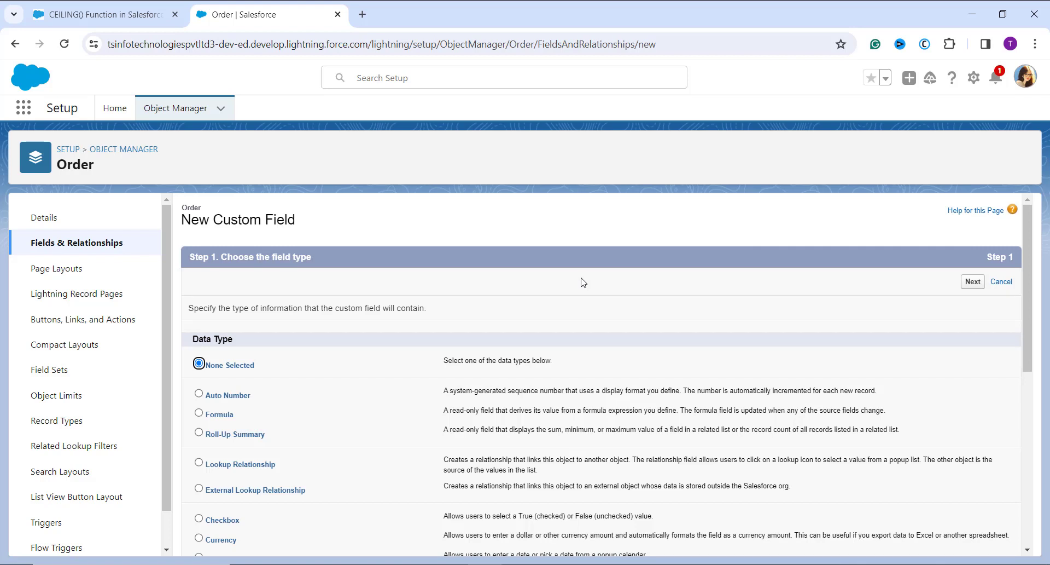
left_click(200, 414)
left_click(976, 284)
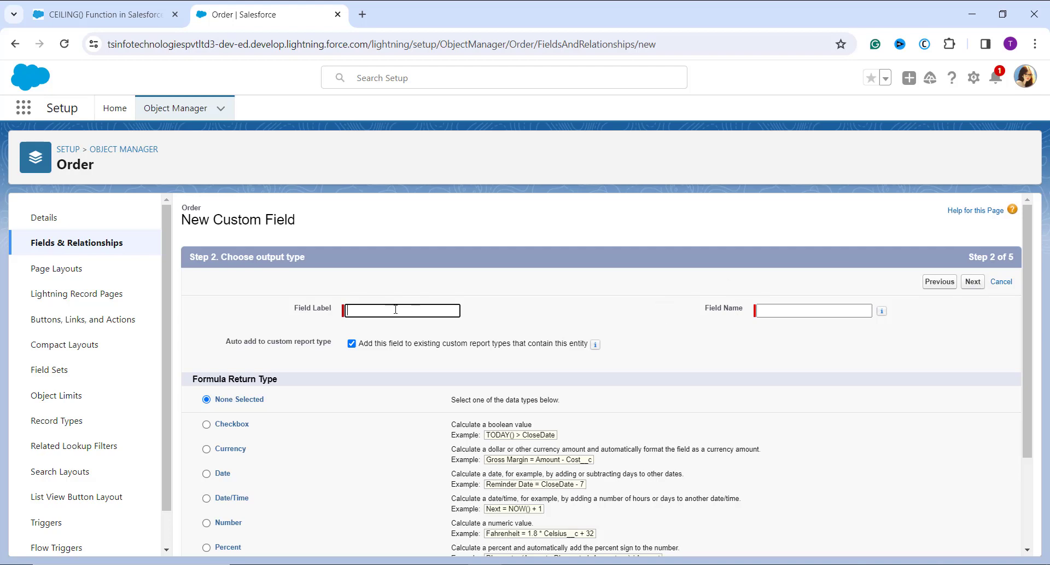
Label the field "Order Production", set its formula return type to Number, and continue to the formula entry
type("Order Production")
left_click(740, 341)
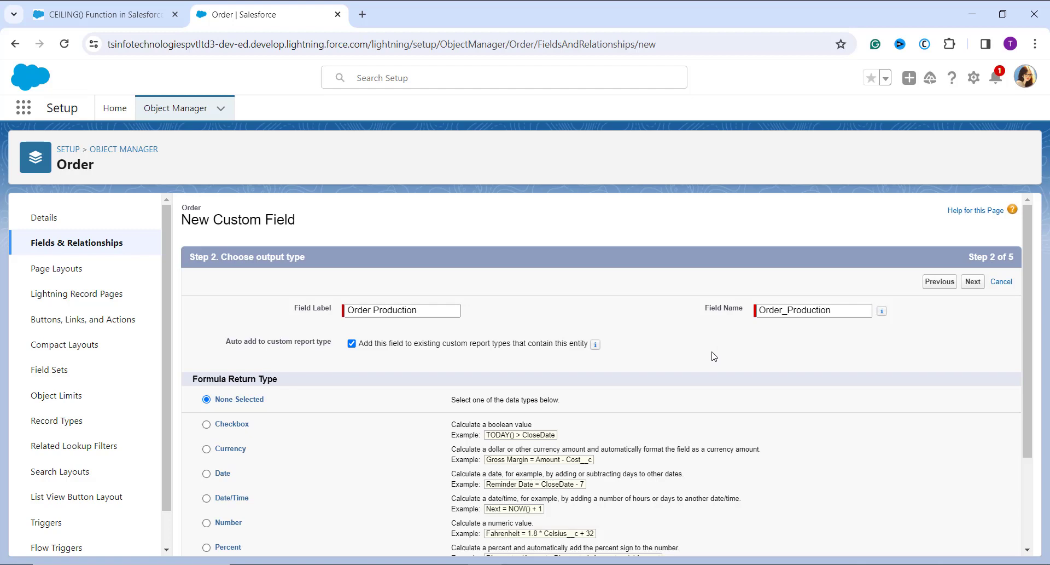
scroll(714, 356, "down", 2)
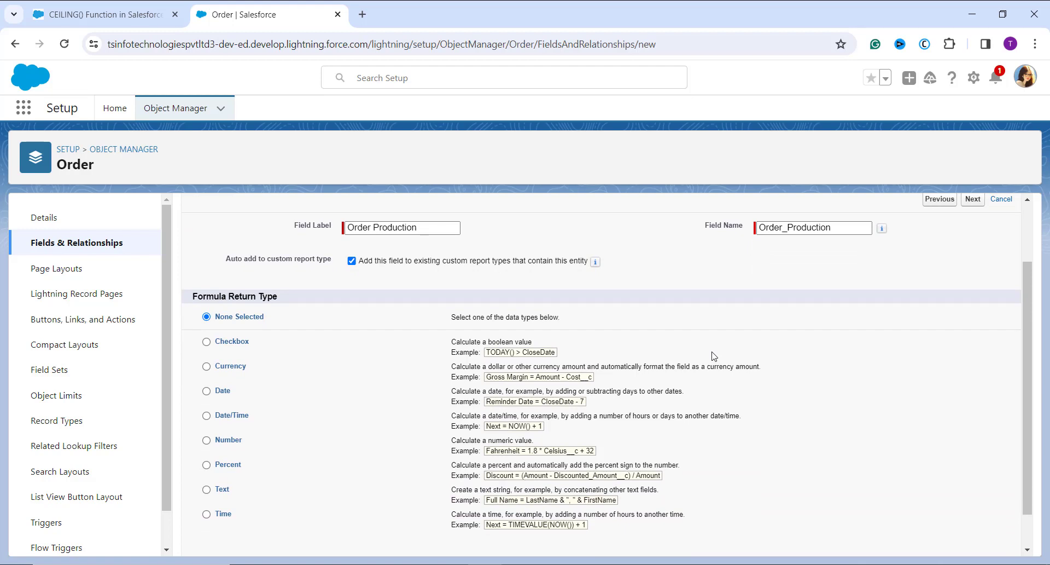
scroll(714, 355, "down", 1)
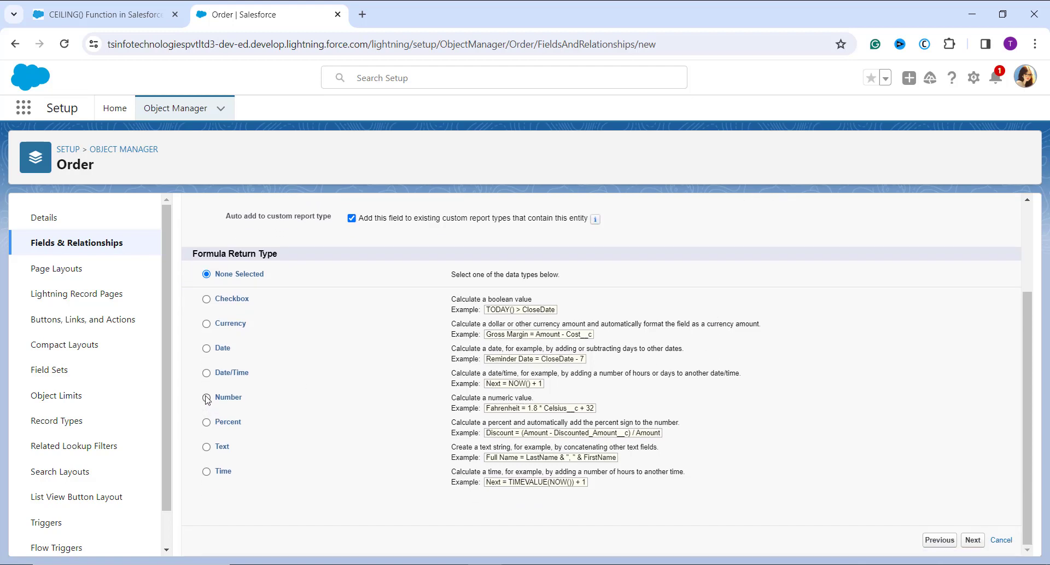
left_click(206, 397)
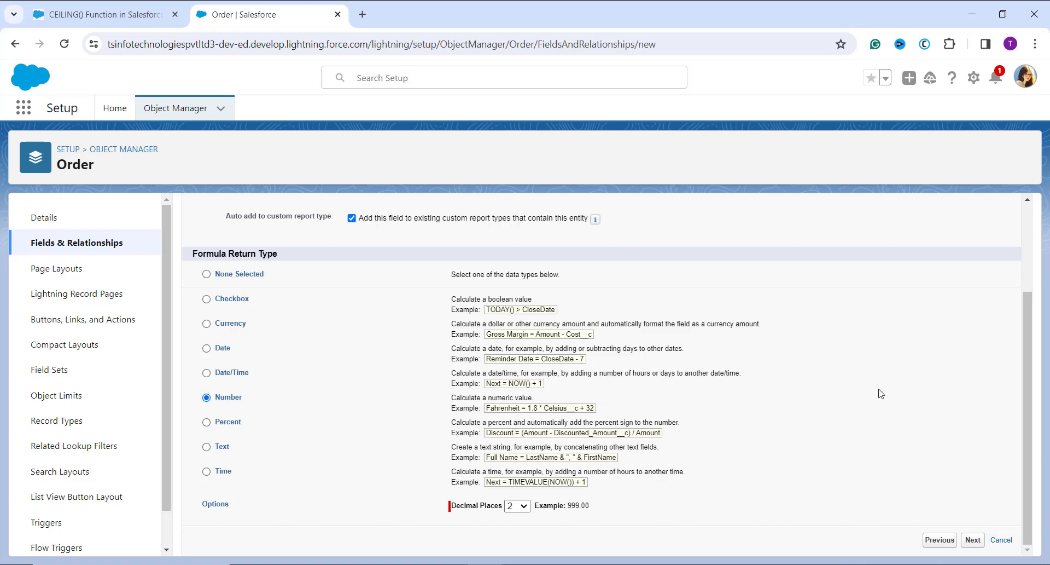
scroll(881, 393, "up", 3)
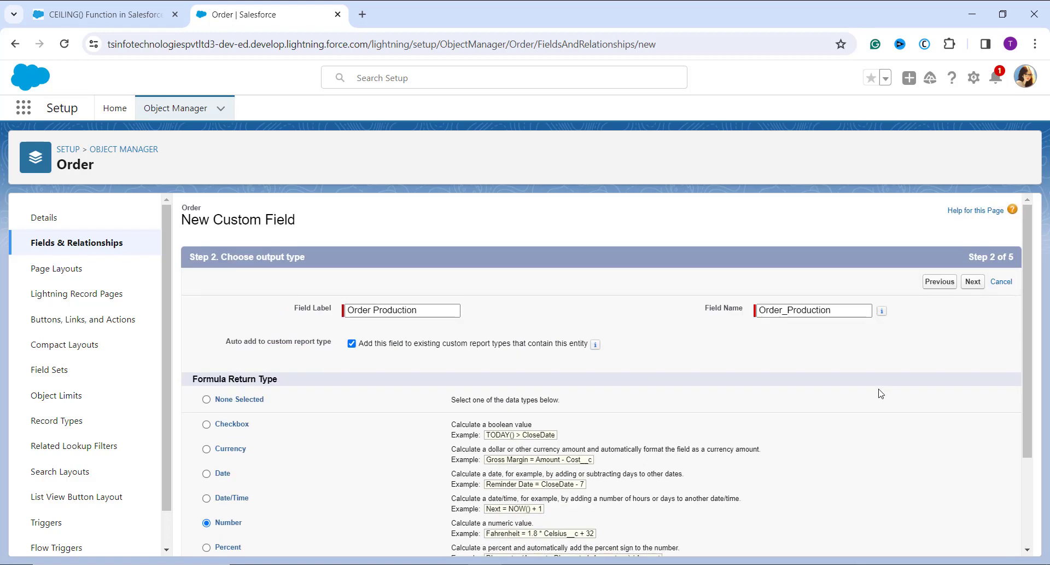
left_click(973, 282)
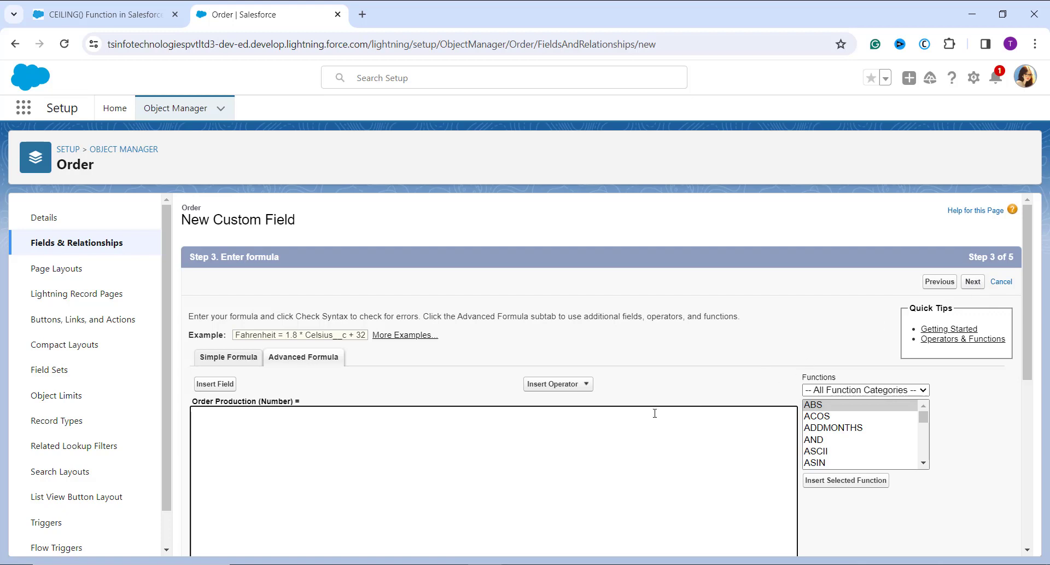
Browse the Logical and Math formula function categories and select SQRT to view its description
scroll(624, 417, "down", 1)
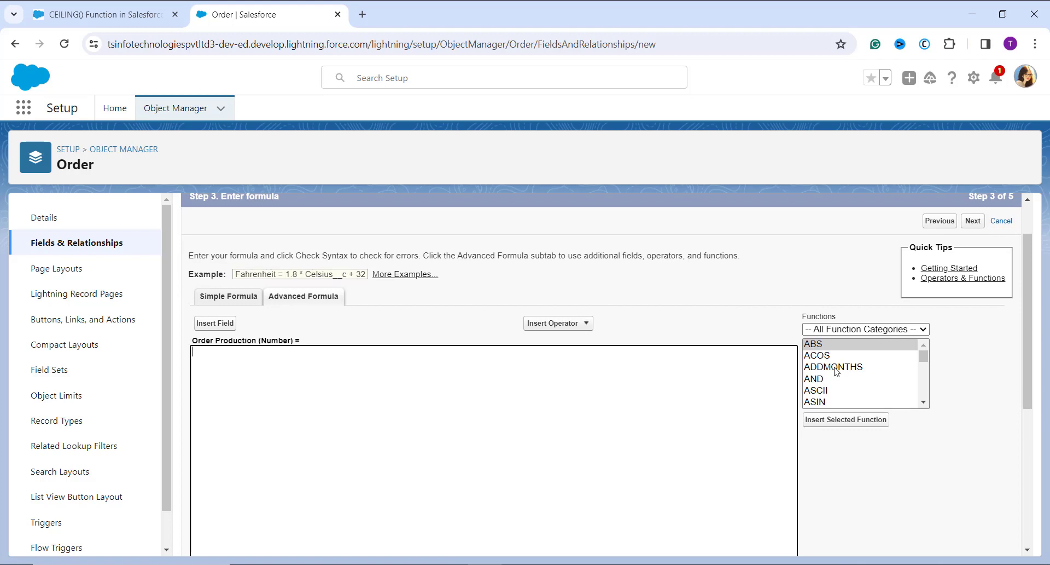
left_click(880, 330)
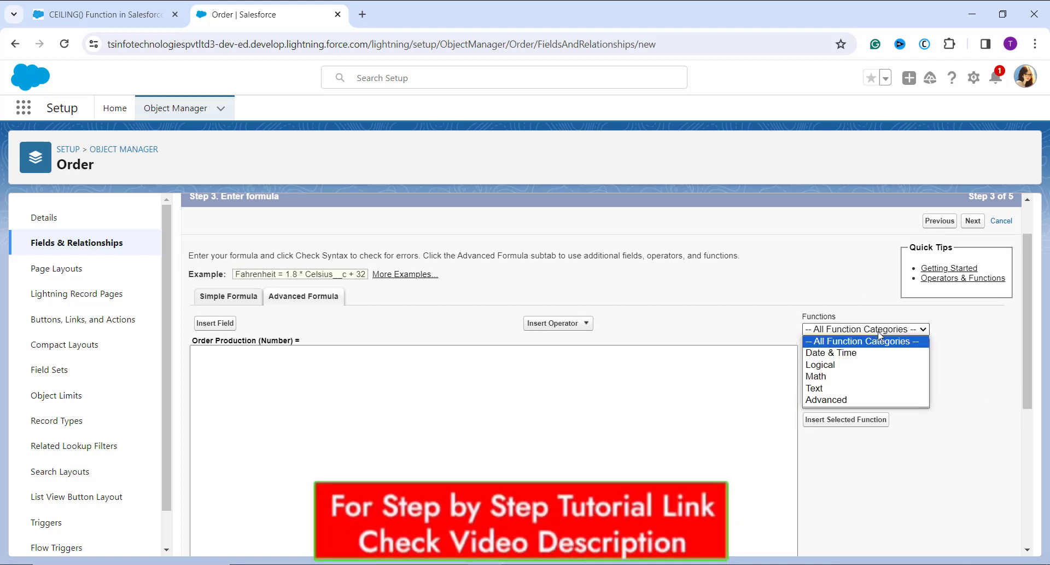
left_click(876, 364)
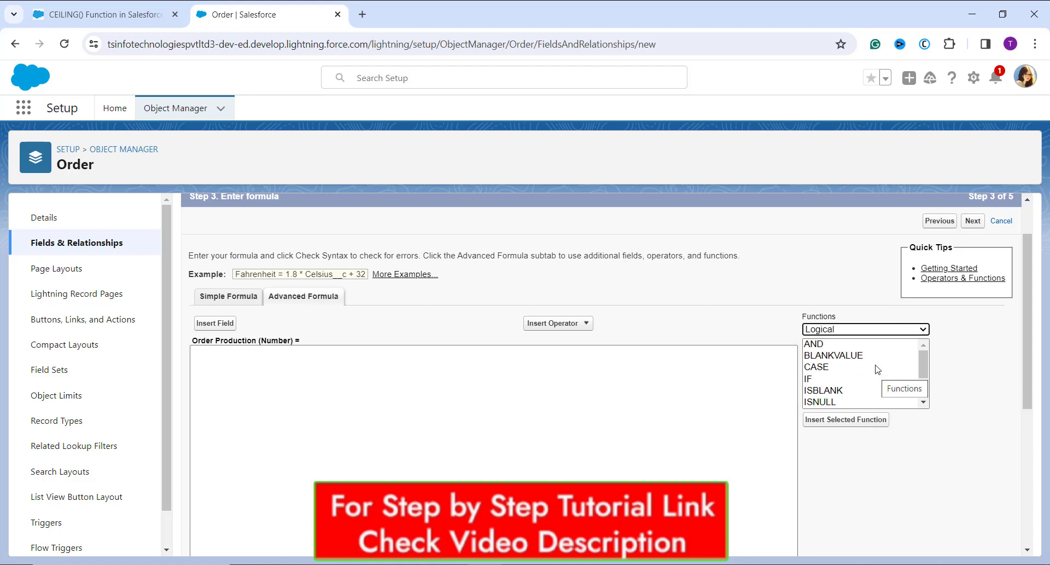
scroll(875, 365, "up", 1)
left_click(875, 347)
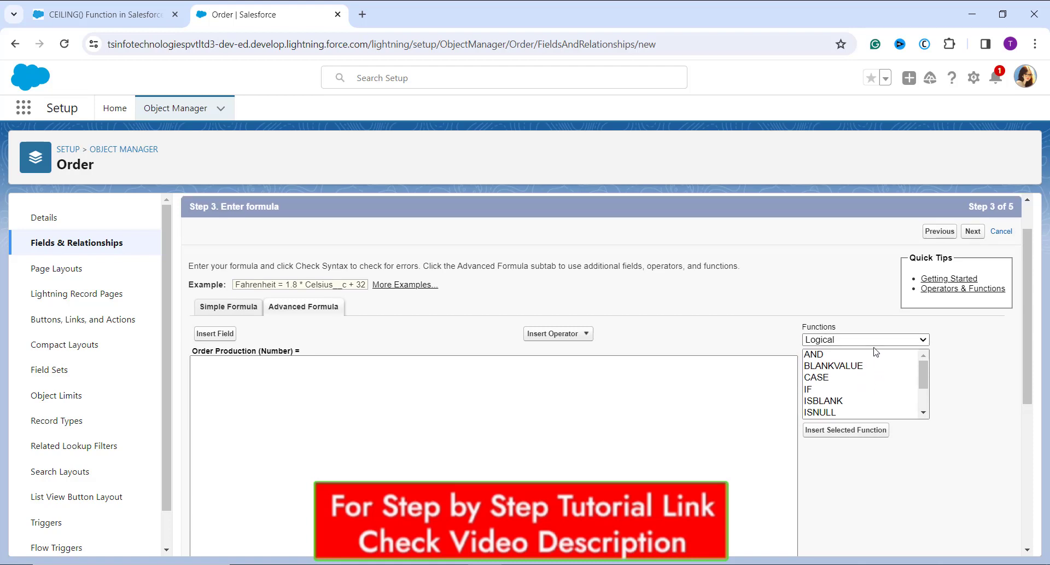
left_click(869, 345)
left_click(844, 389)
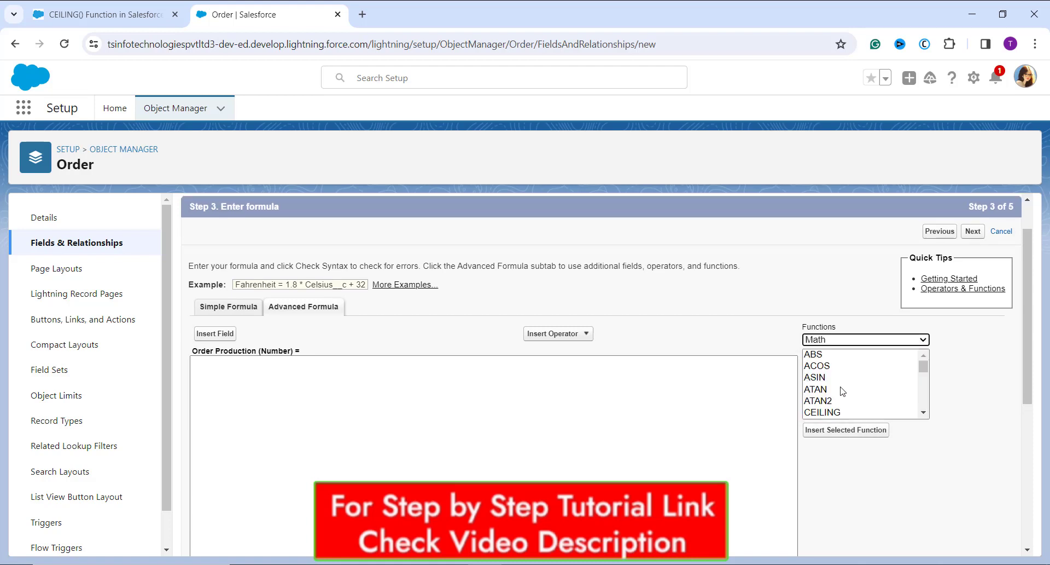
scroll(843, 390, "down", 5)
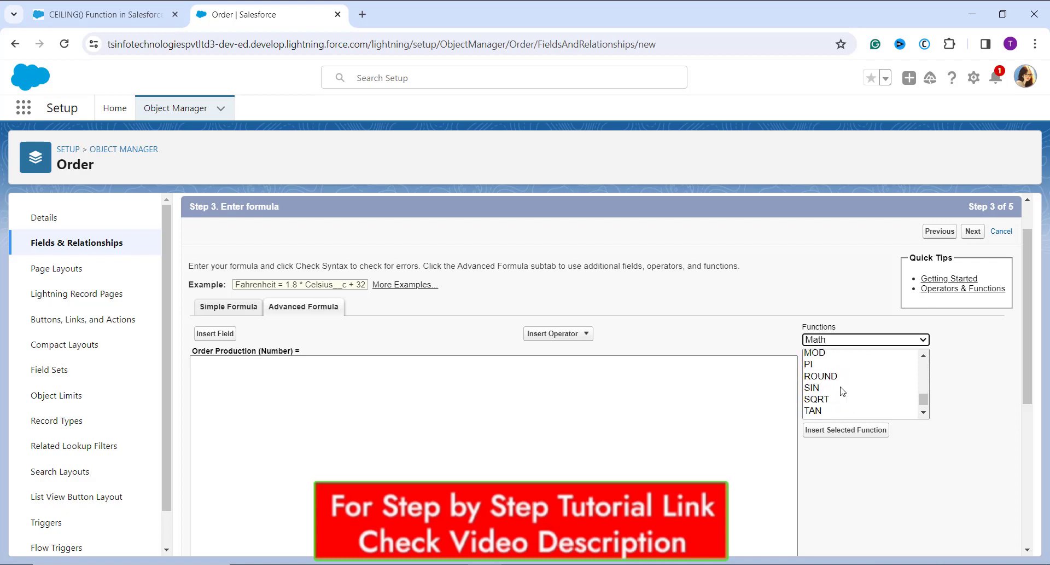
left_click(833, 402)
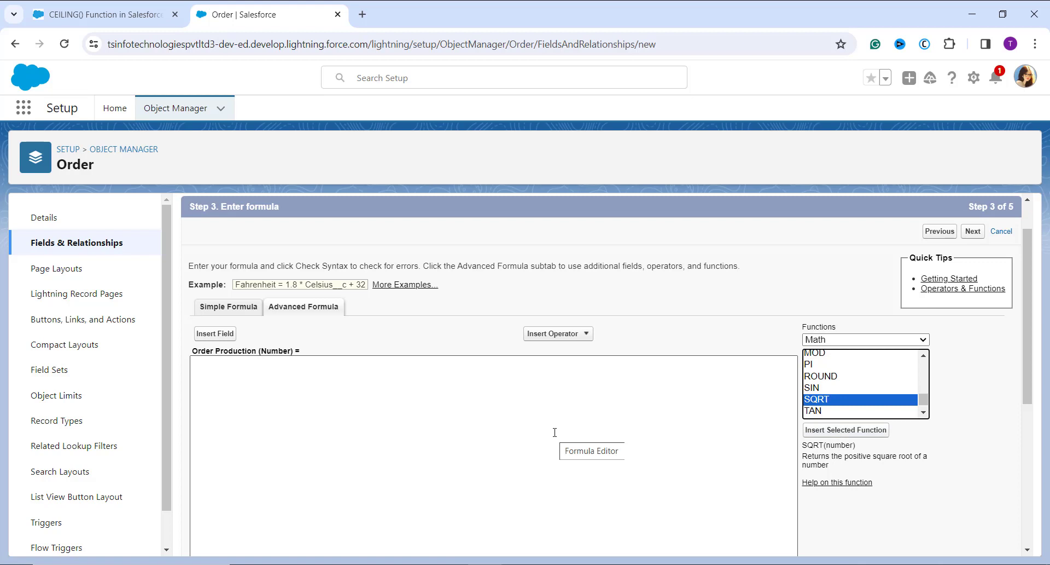
Look over the Order fields available for insertion and the list of formula operators
scroll(555, 432, "down", 1)
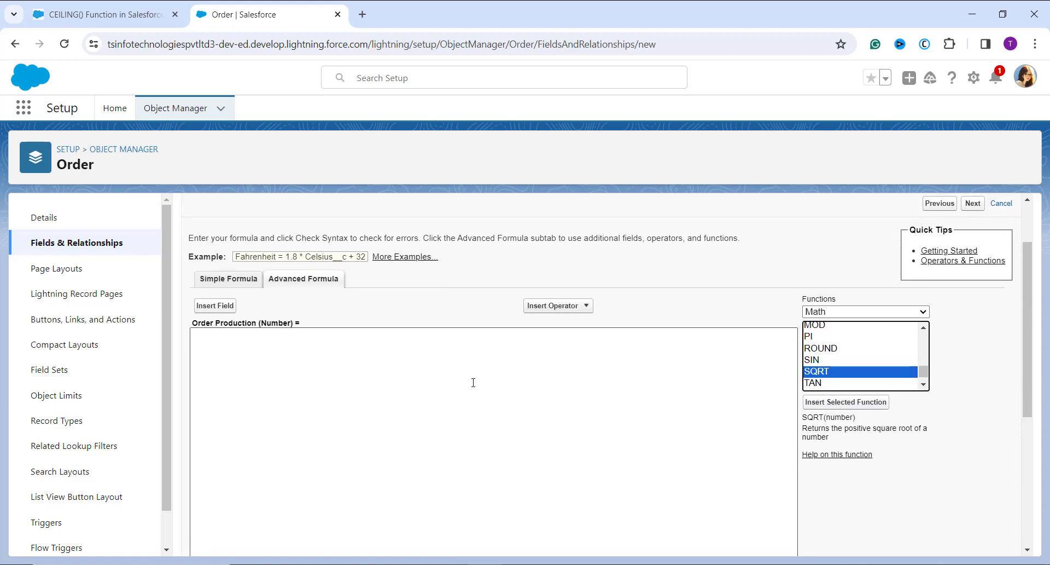
left_click(232, 310)
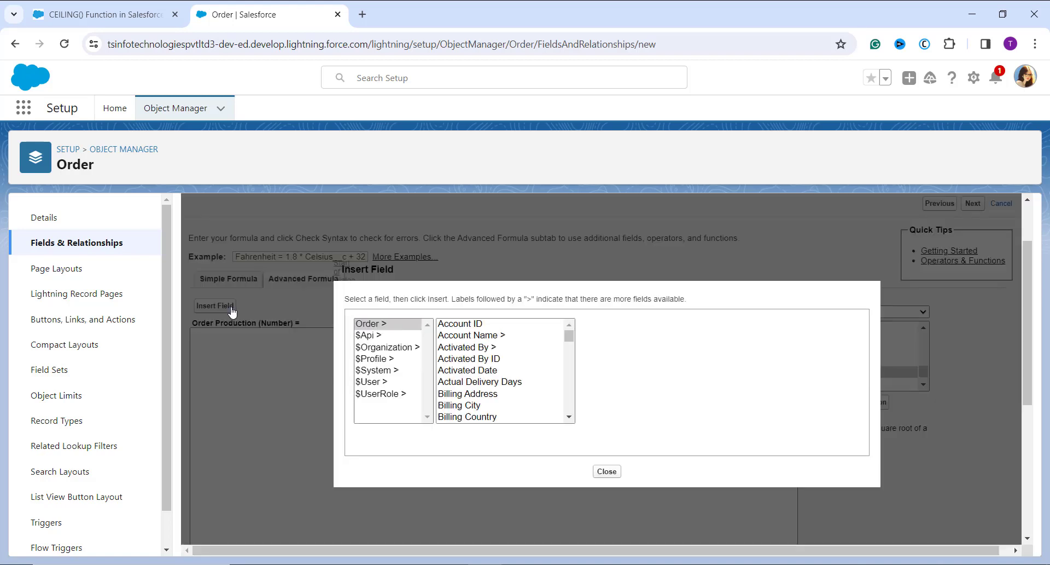
left_click(498, 370)
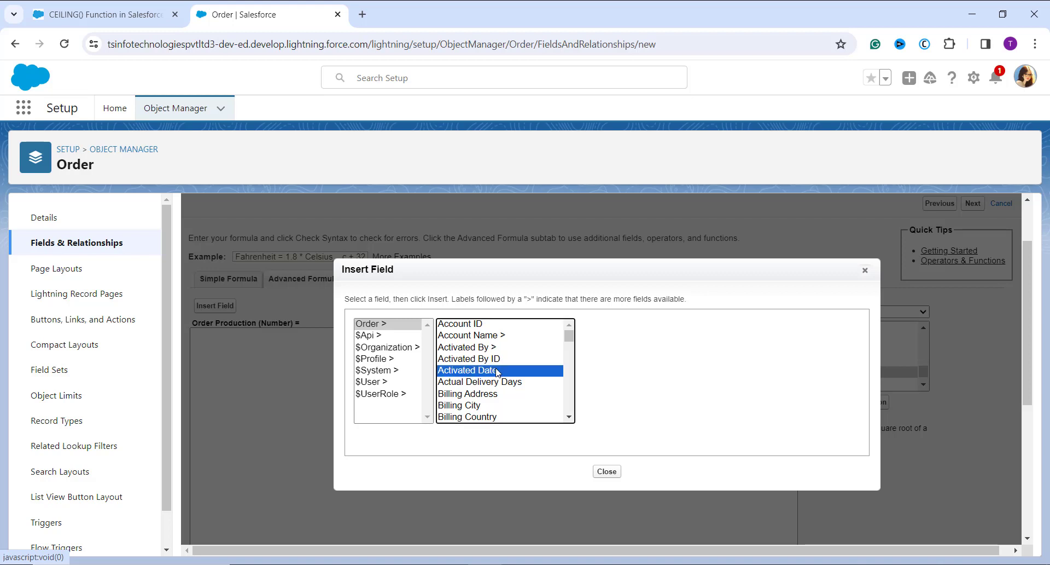
left_click(865, 270)
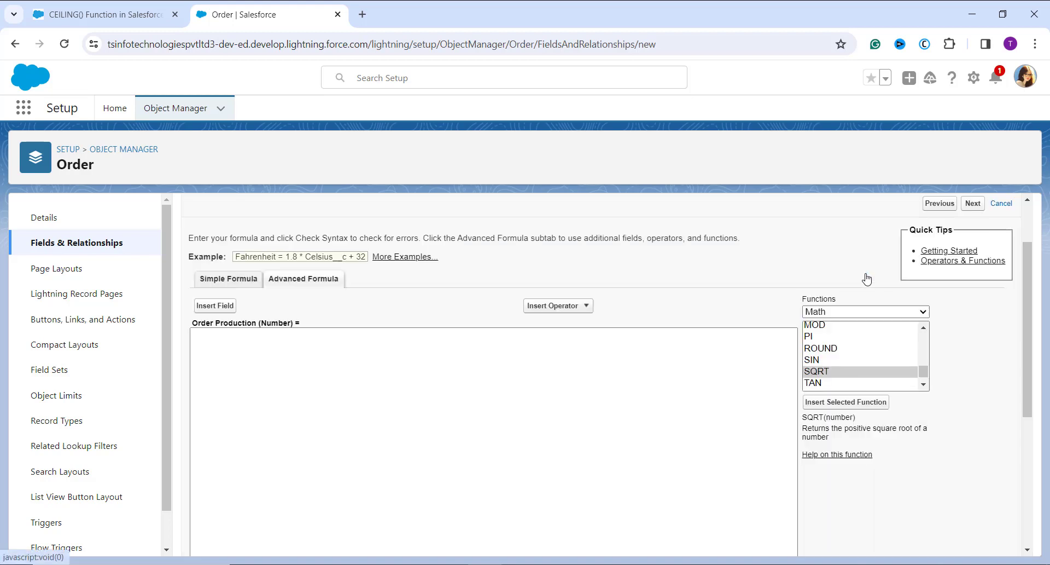
left_click(541, 308)
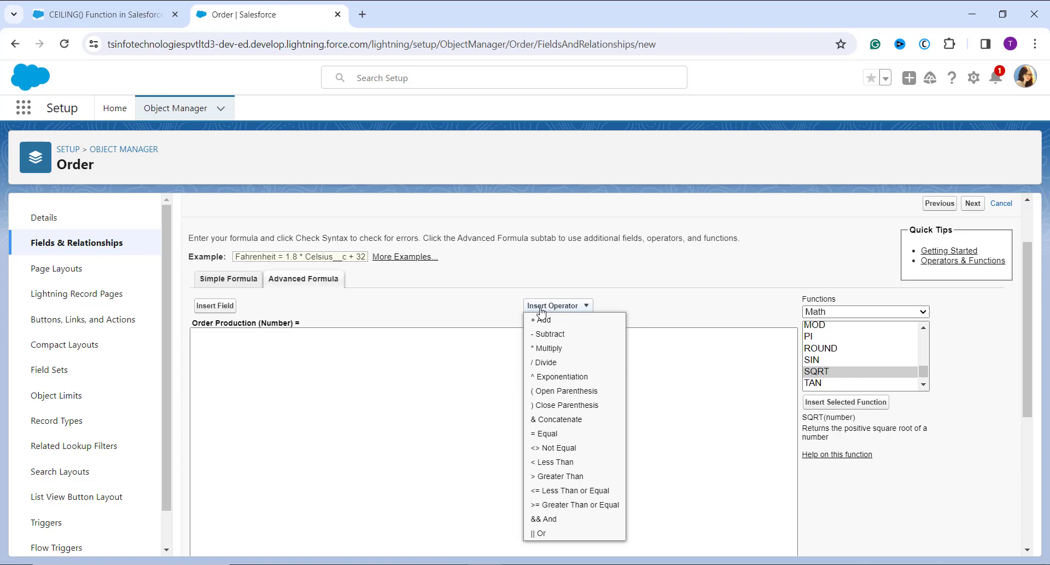
Enter the formula CEILING(Demand_Order__c / Unit_Size__c) for the Order Production field
left_click(408, 368)
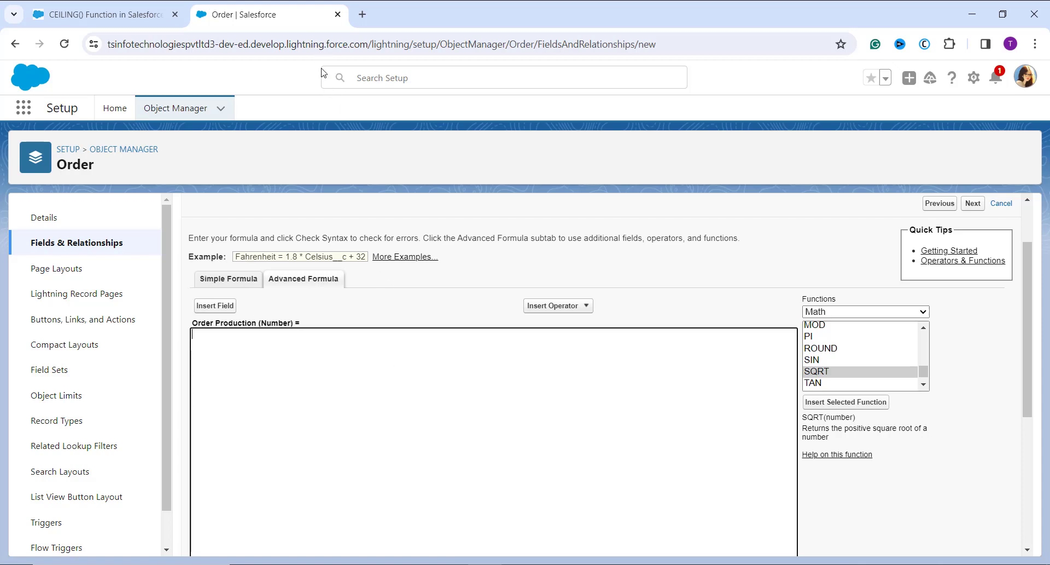
type("CEILING(Demand_Order__c / Unit_Size__c)")
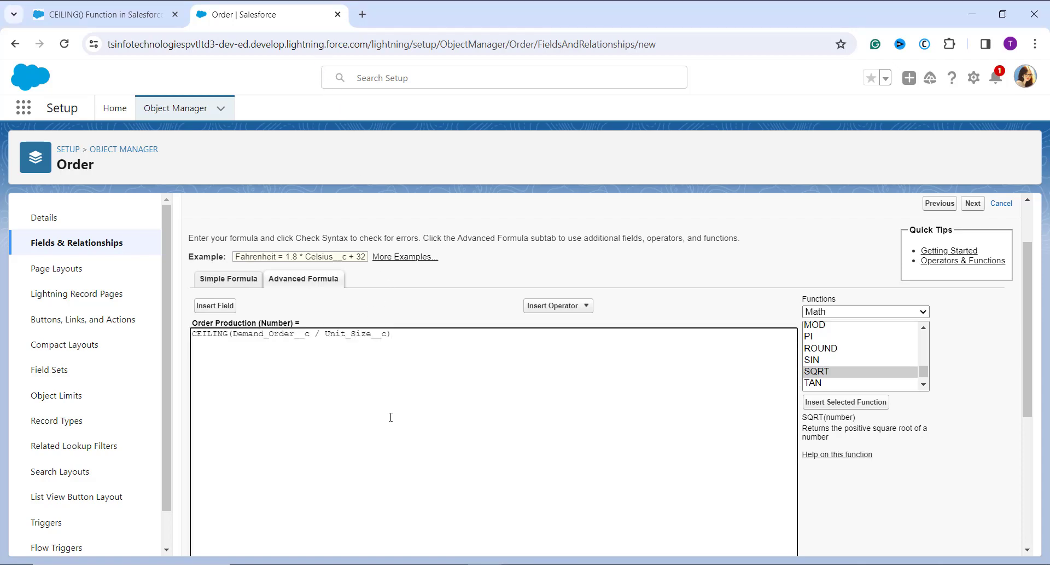
Find CEILING among the Math functions, view its description, and look over the entered formula
scroll(859, 375, "up", 2)
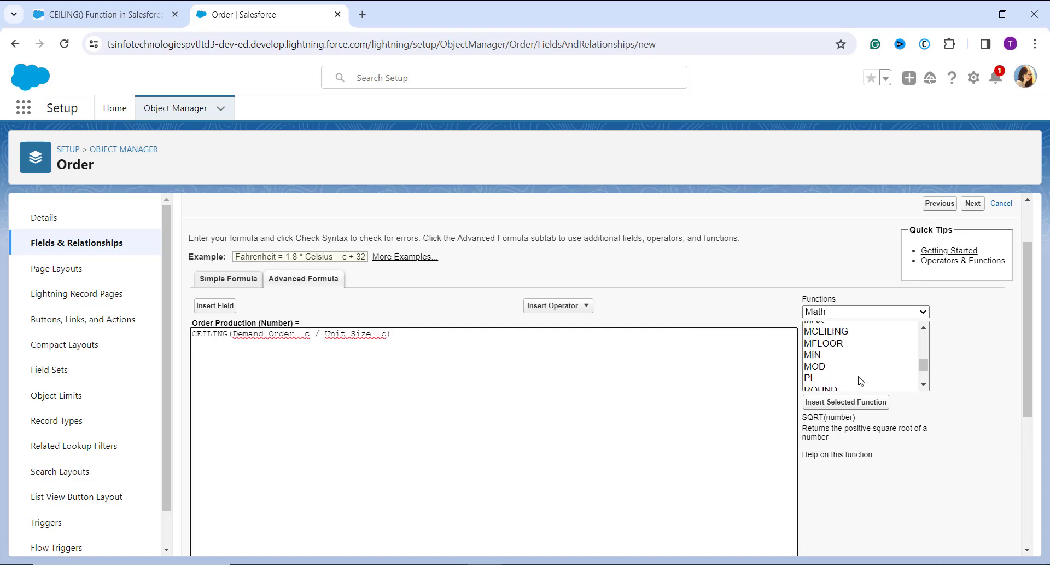
scroll(859, 374, "up", 2)
scroll(844, 350, "up", 2)
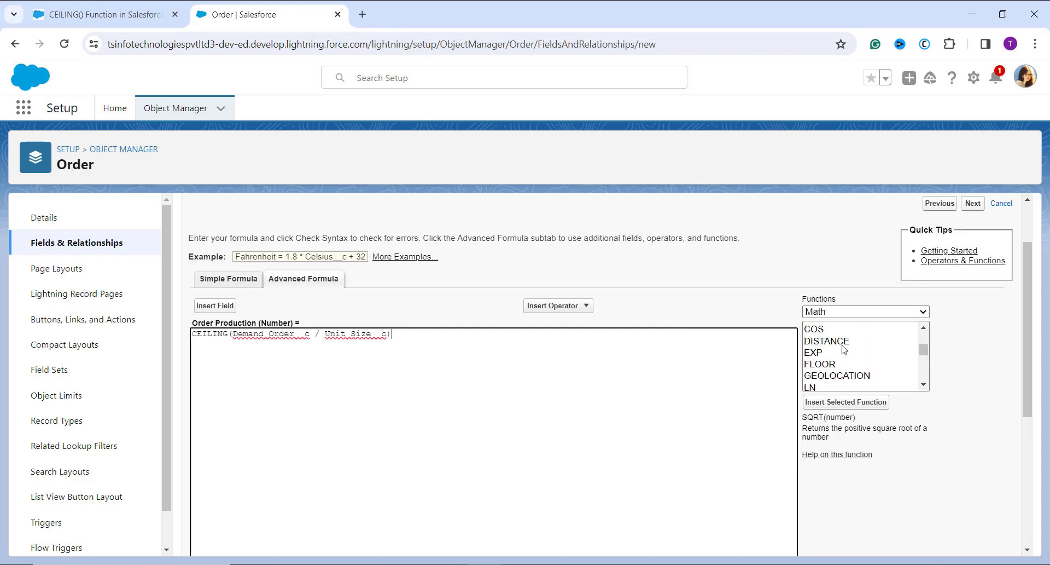
left_click(832, 354)
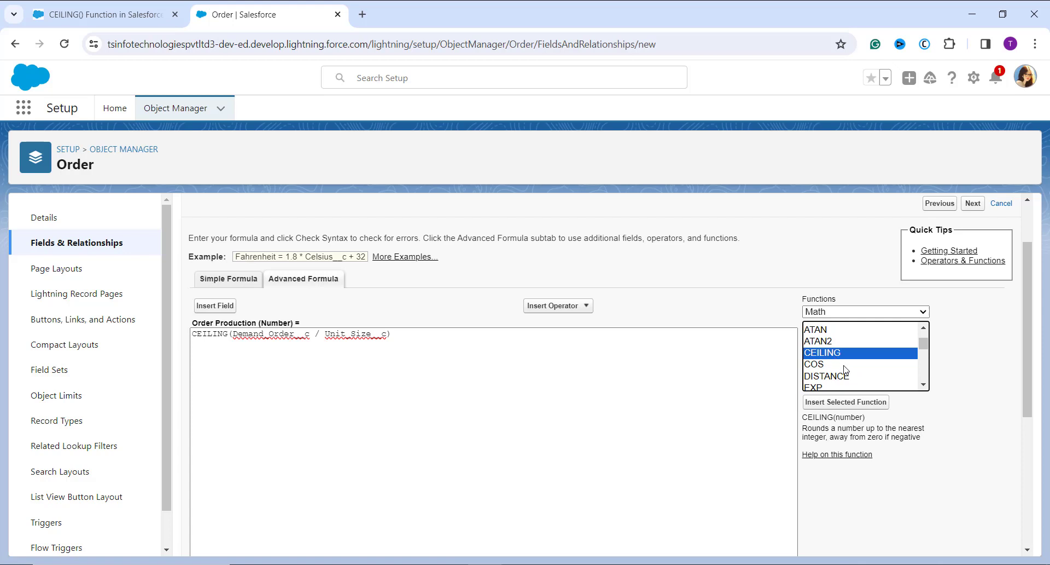
left_click(660, 417)
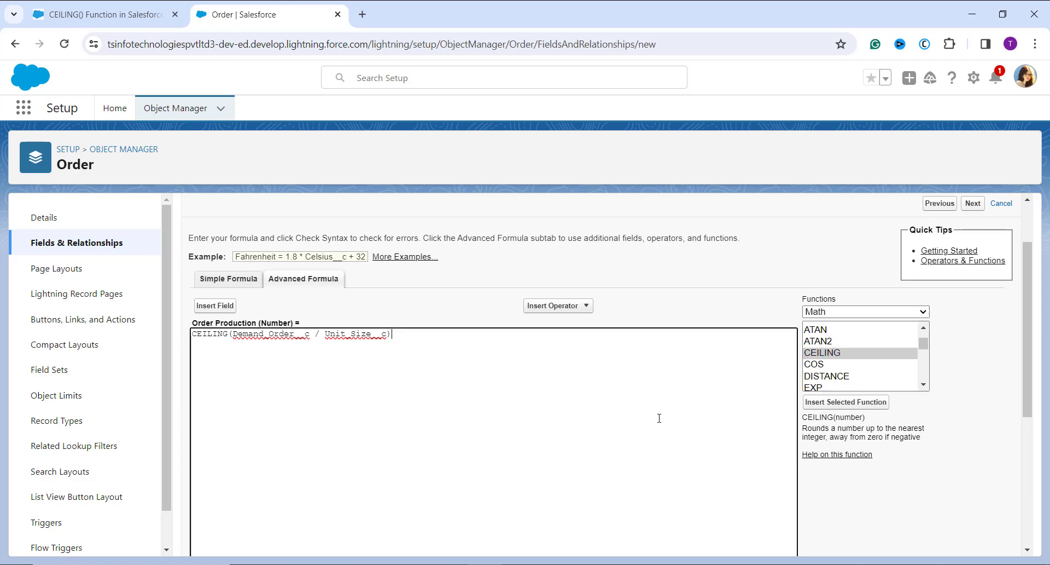
scroll(659, 417, "down", 1)
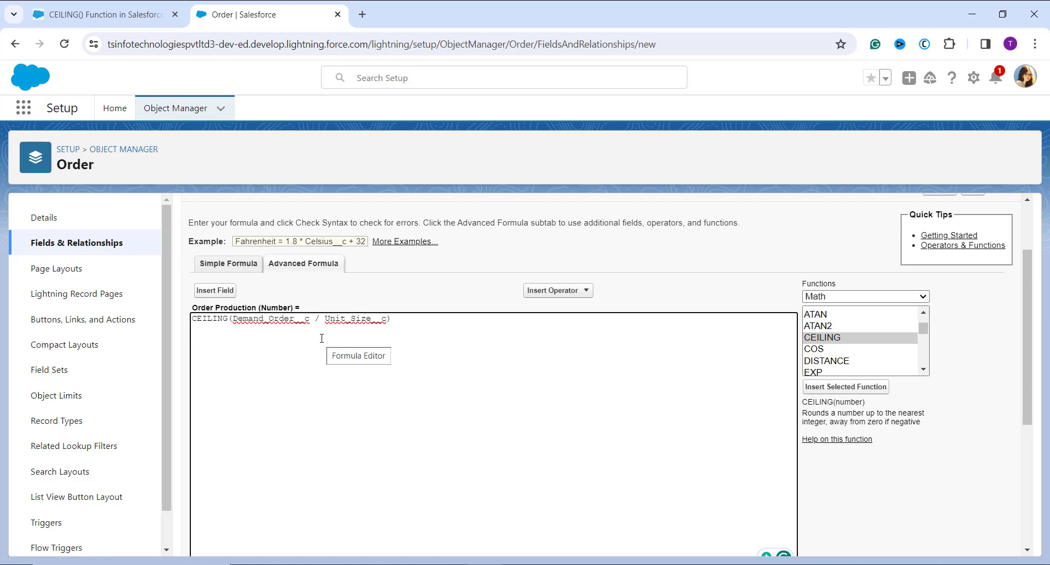
scroll(321, 337, "down", 3)
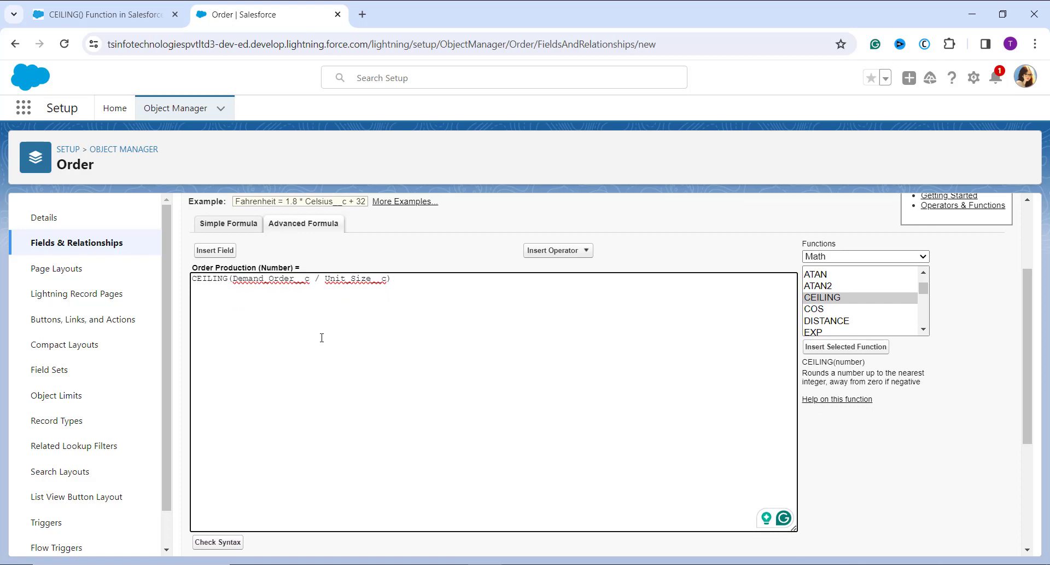
Check the syntax of the Order Production formula and look over the description, help text and blank field handling options
scroll(290, 366, "down", 1)
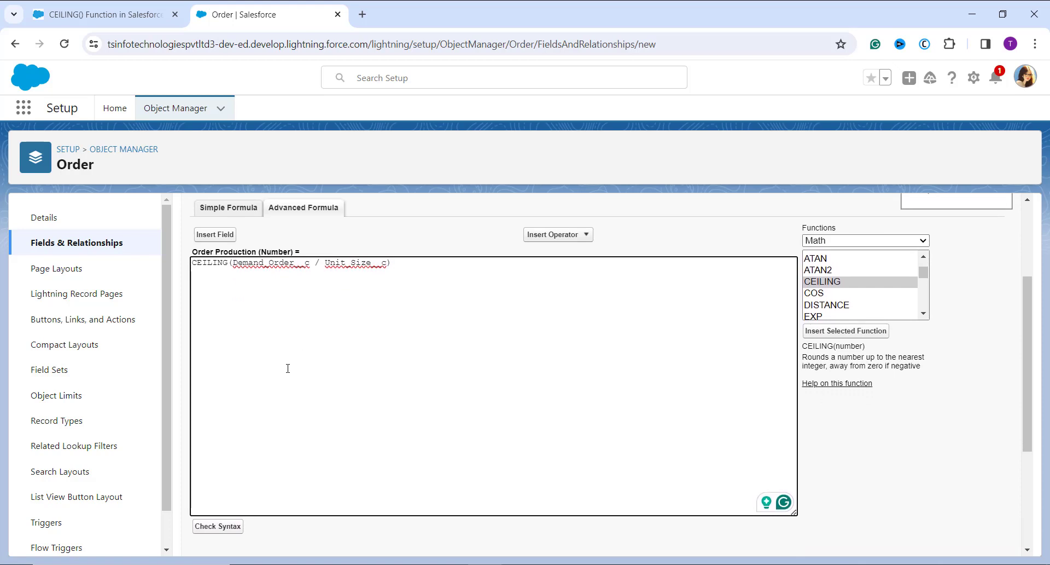
left_click(218, 526)
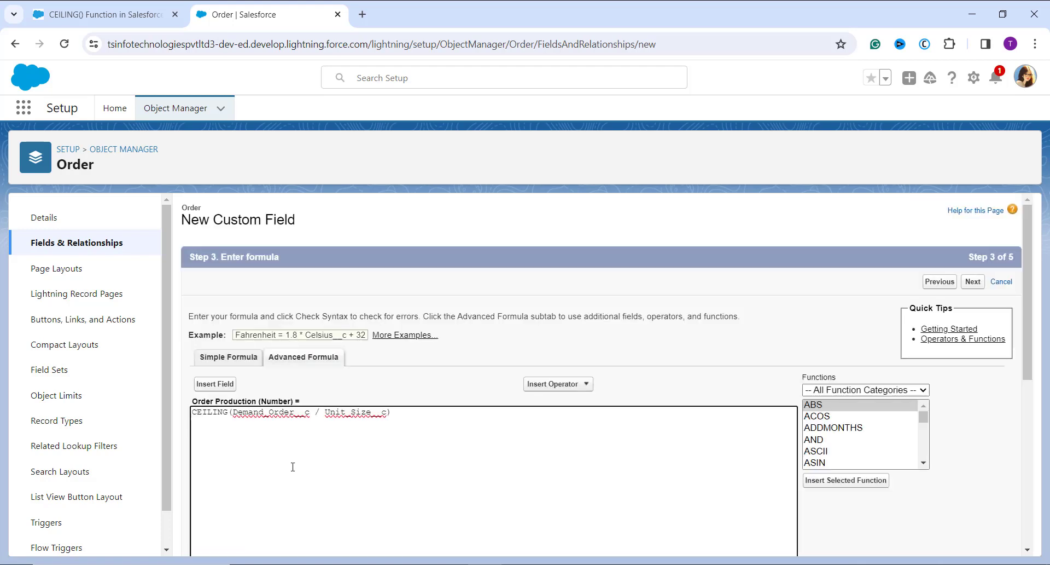
scroll(293, 465, "down", 3)
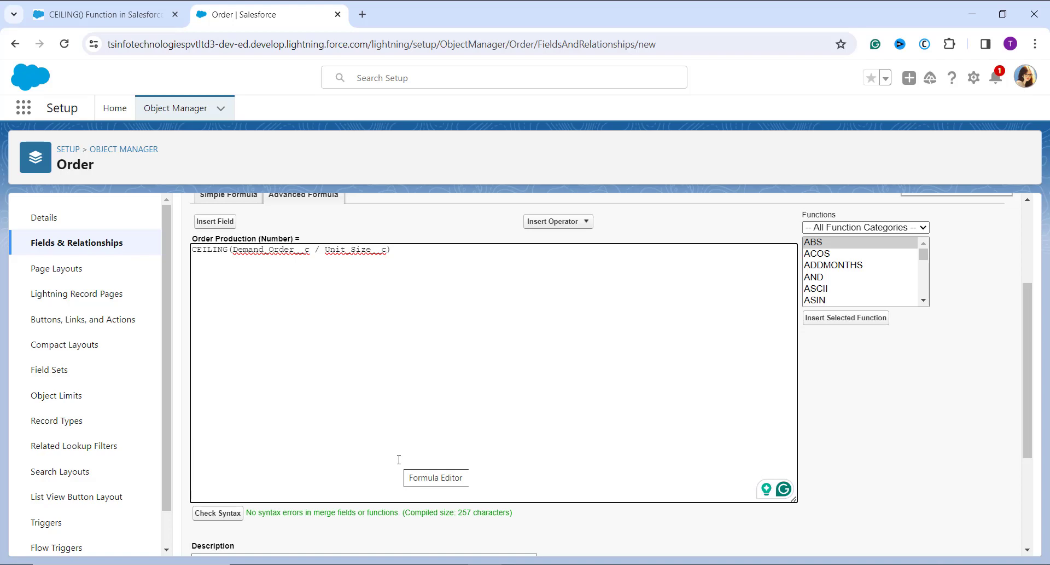
scroll(399, 460, "down", 3)
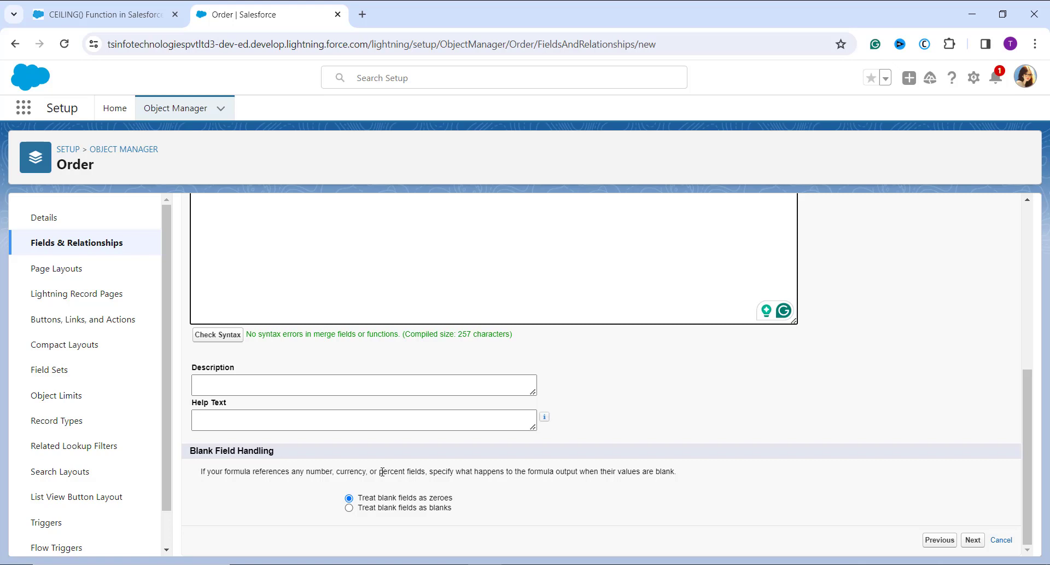
scroll(865, 416, "up", 8)
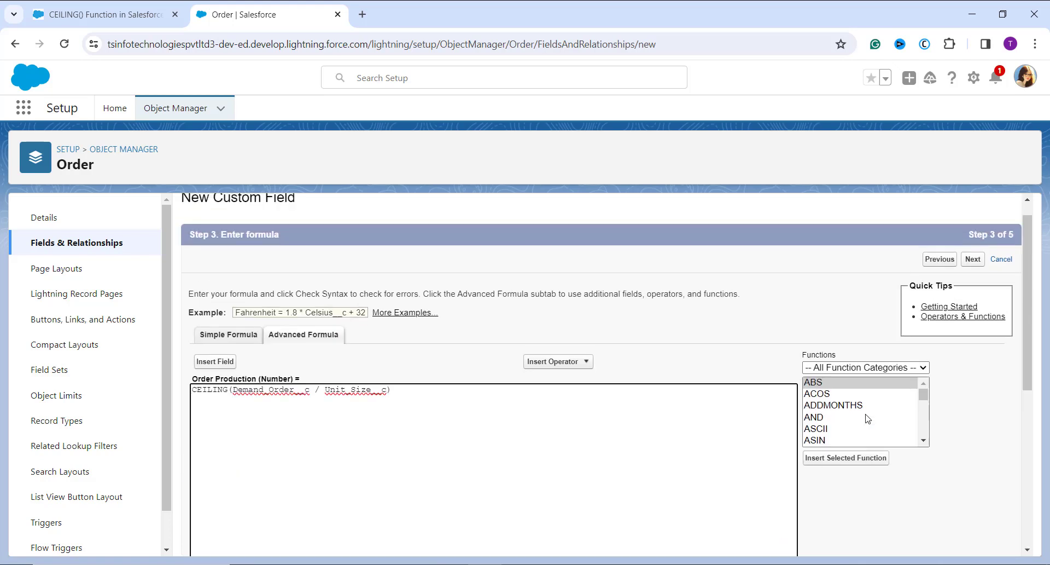
Accept the default field-level security and the Order Layout page layout, and save the Order Production field
left_click(974, 281)
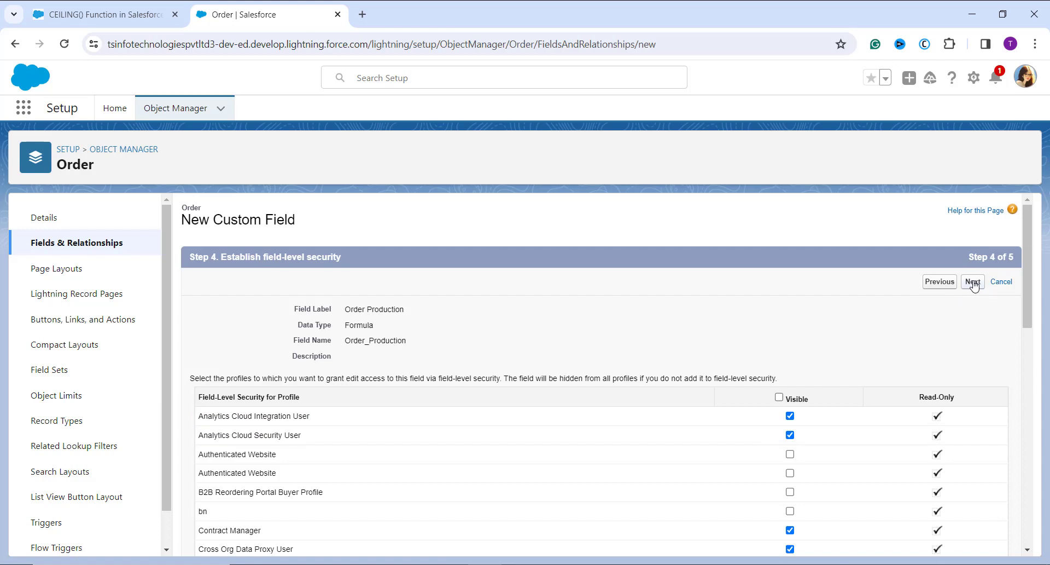
left_click(973, 282)
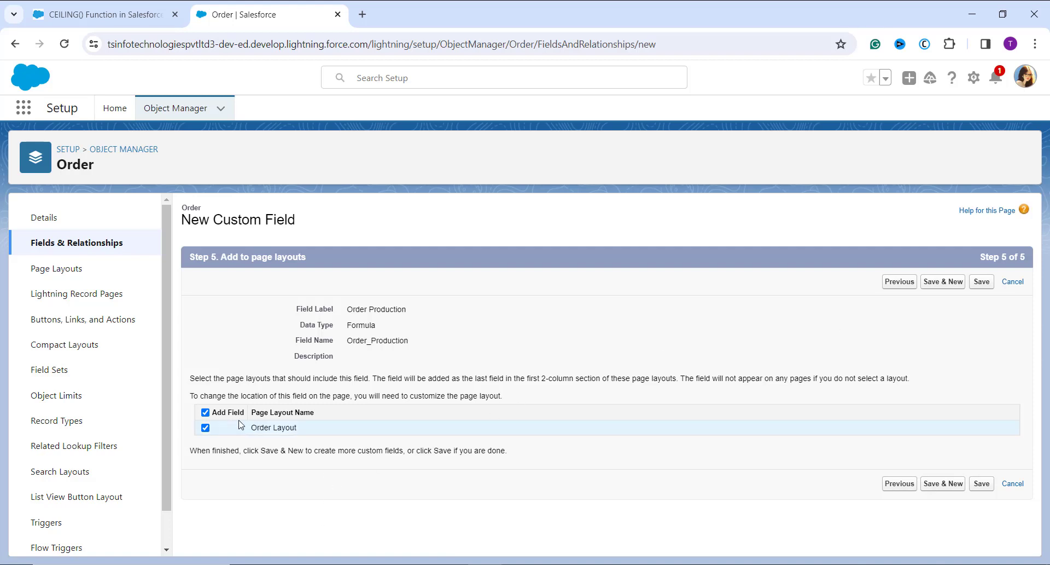
left_click(982, 282)
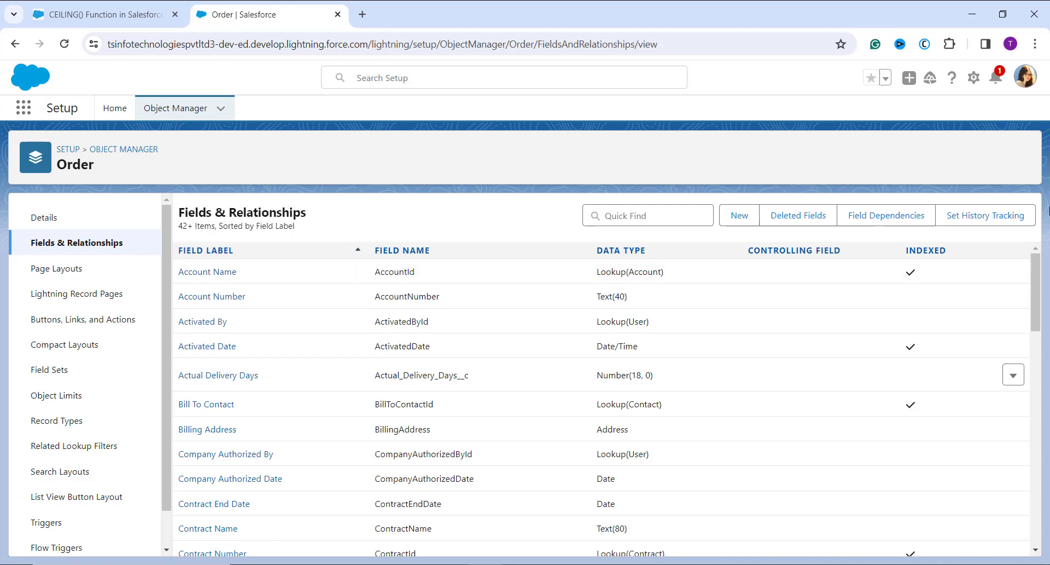
Open Setup in a new browser tab and find the Orders item through an App Launcher search for "order"
left_click(972, 78)
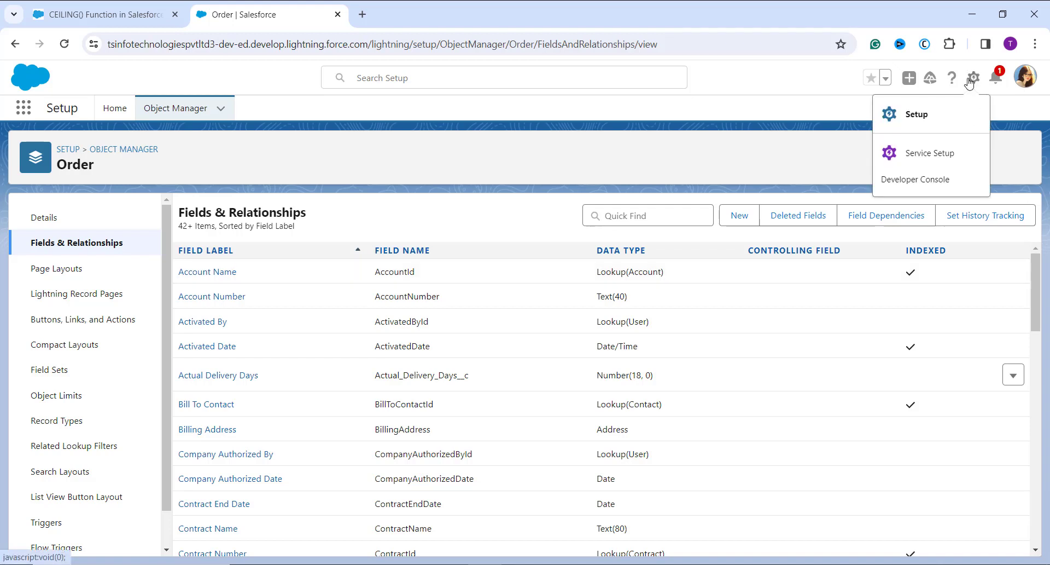
left_click(933, 113)
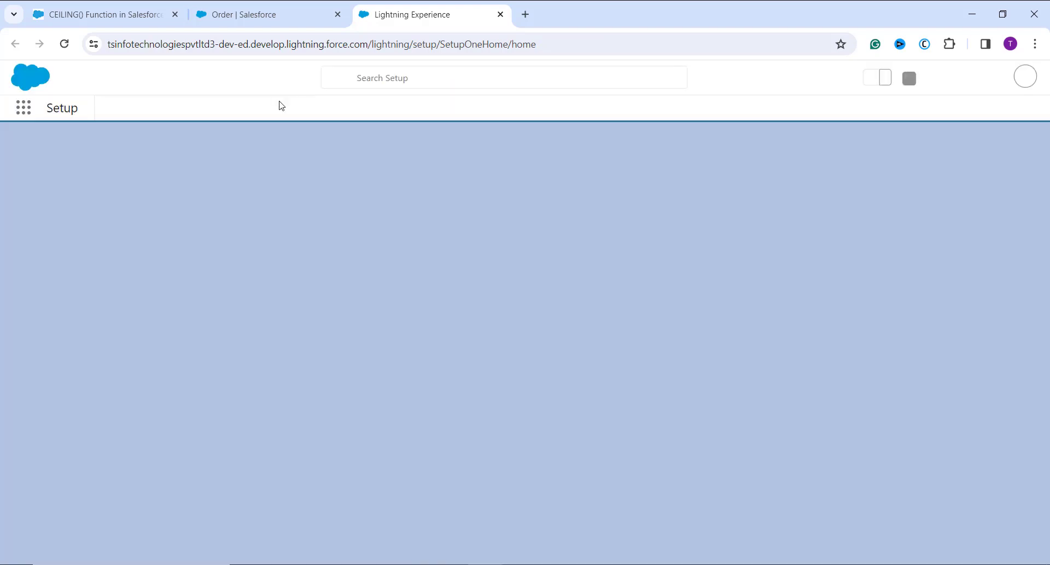
left_click(22, 111)
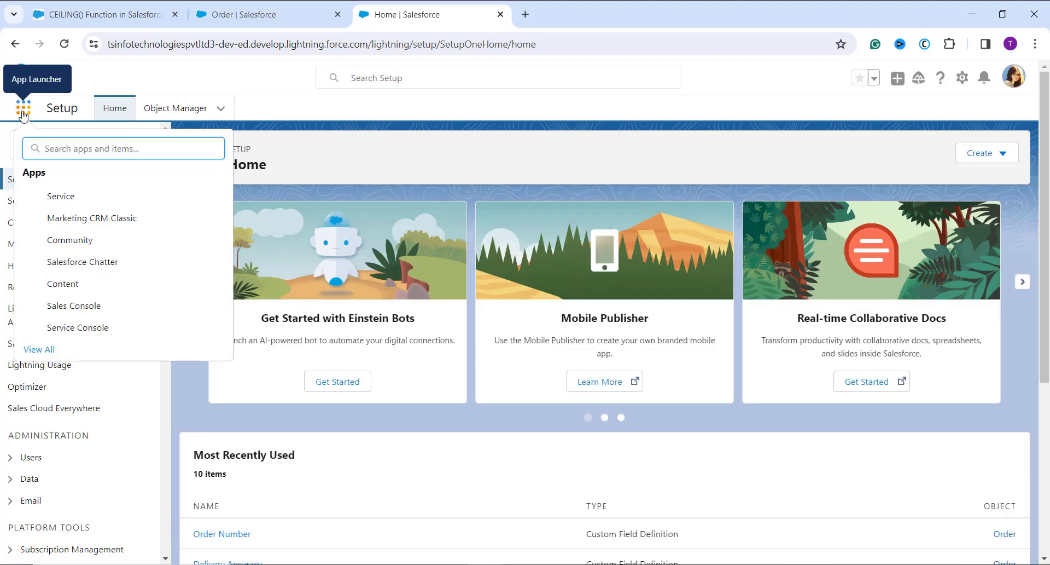
type("ord")
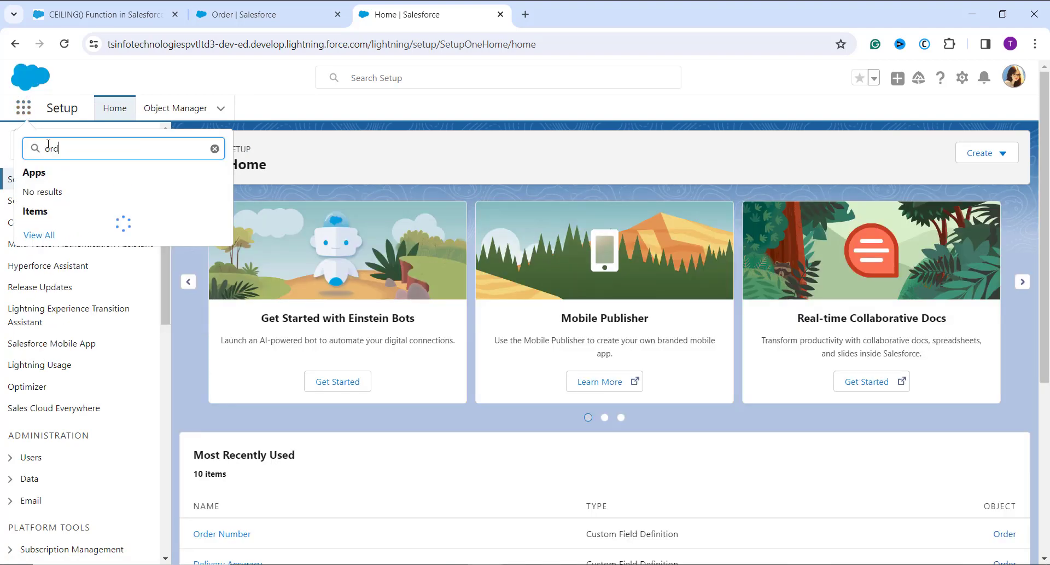
type("er")
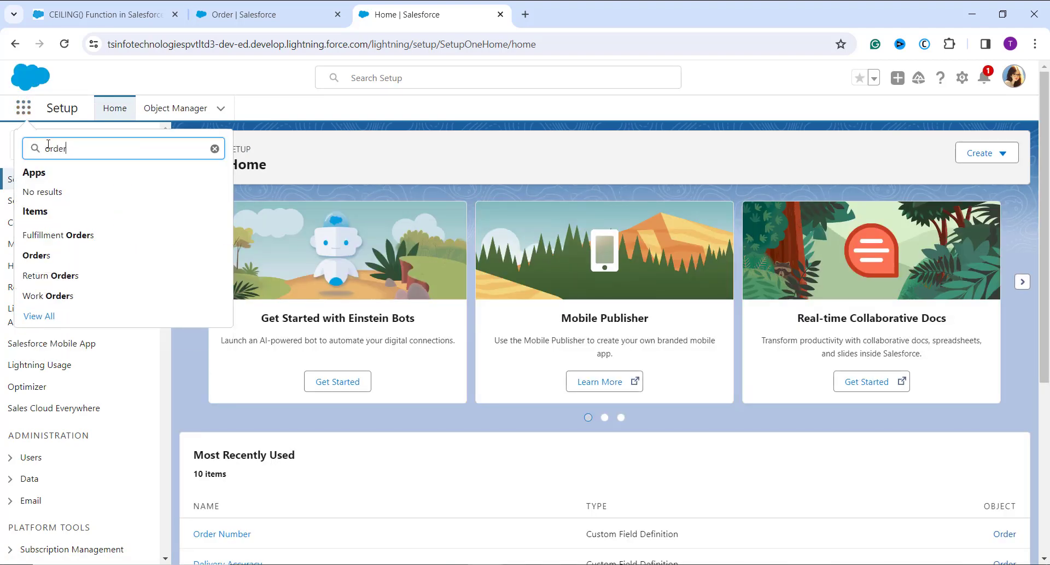
left_click(38, 264)
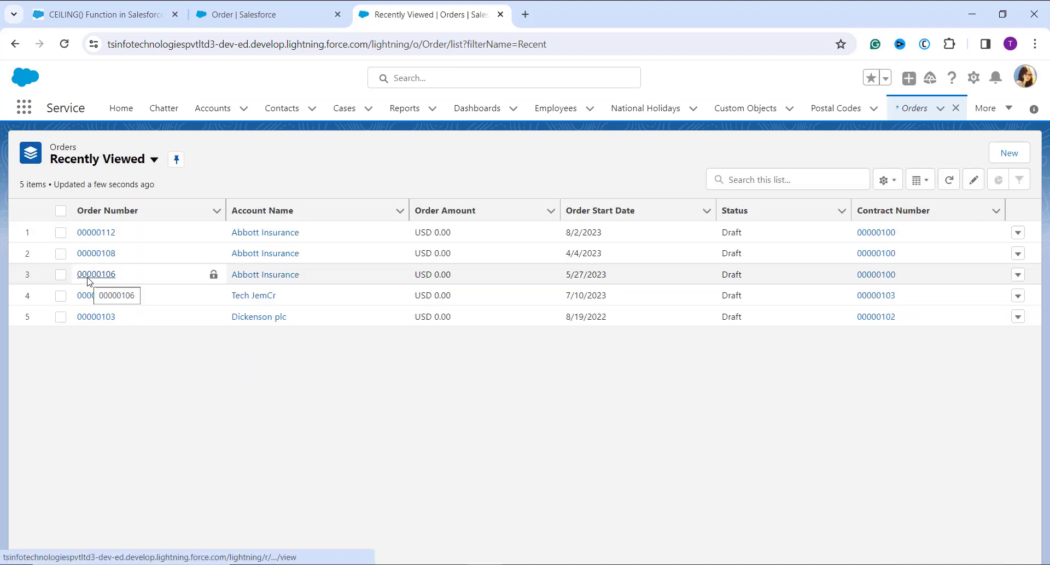
Try to open the first order in the Recently Viewed list for editing
left_click(1017, 233)
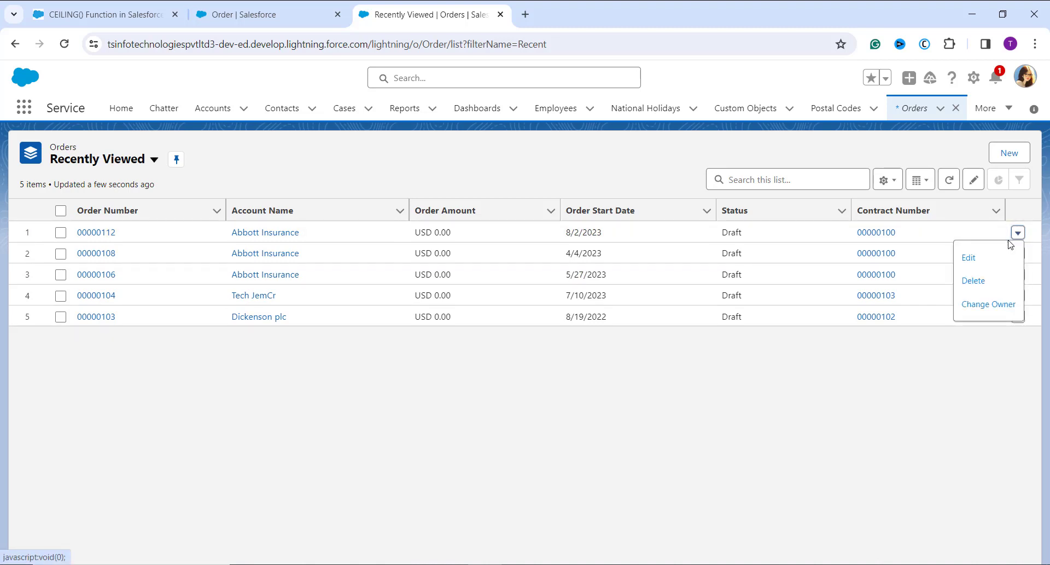
left_click(981, 262)
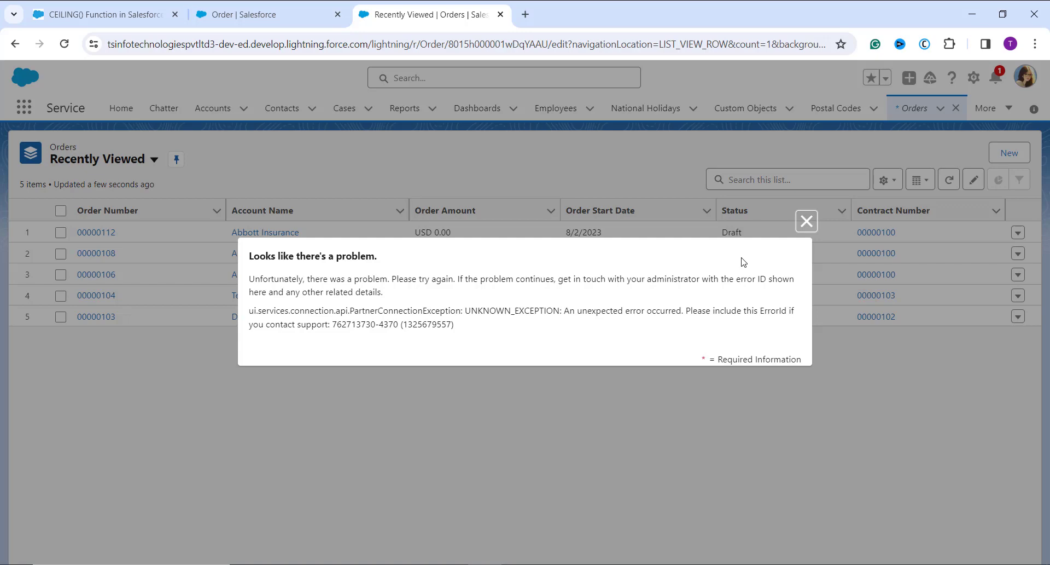
left_click(805, 222)
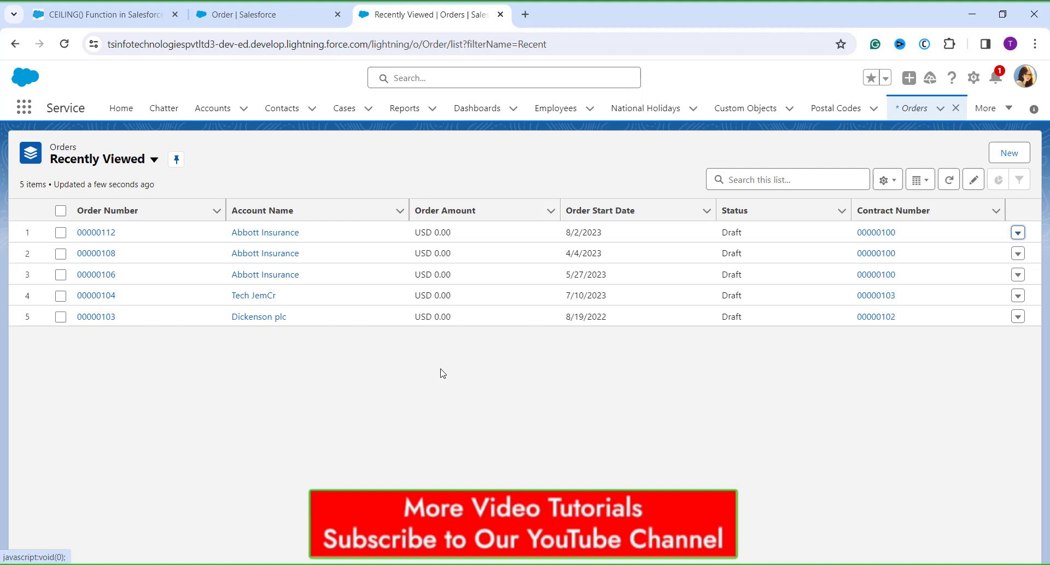
Switch from Lightning Experience to Salesforce Classic and open its Setup page
left_click(1026, 87)
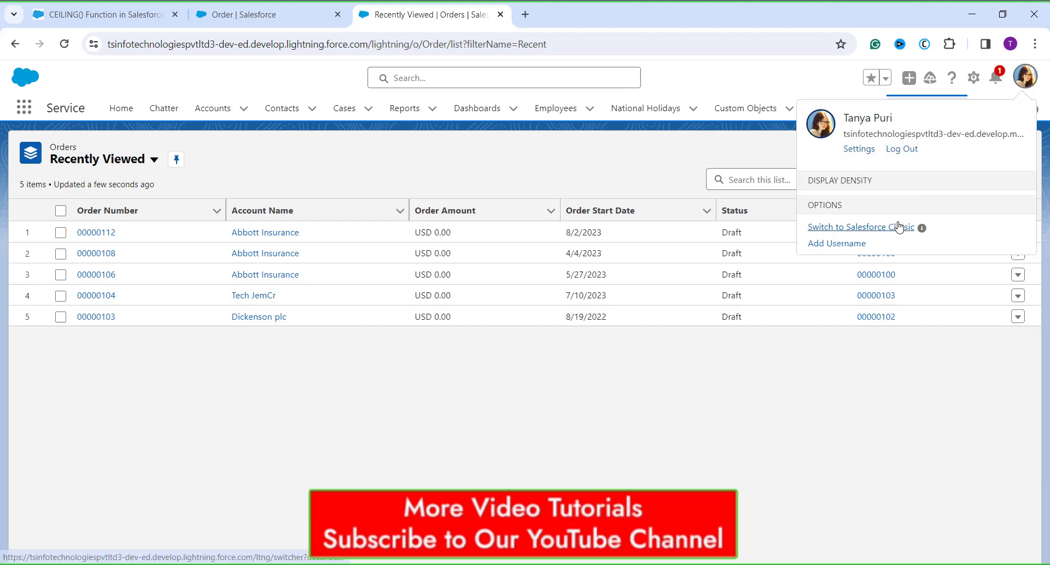
left_click(862, 275)
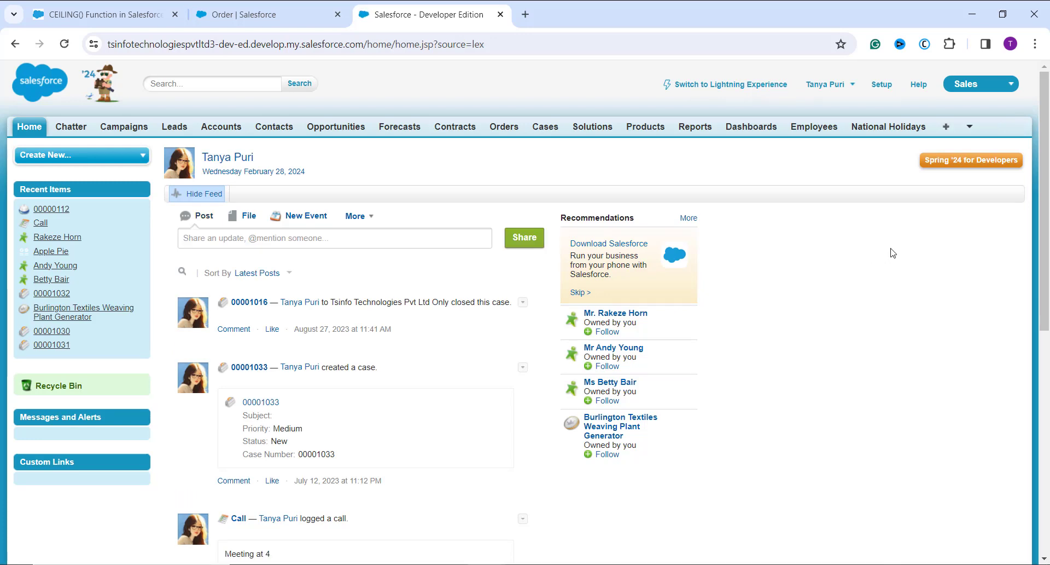
left_click(890, 91)
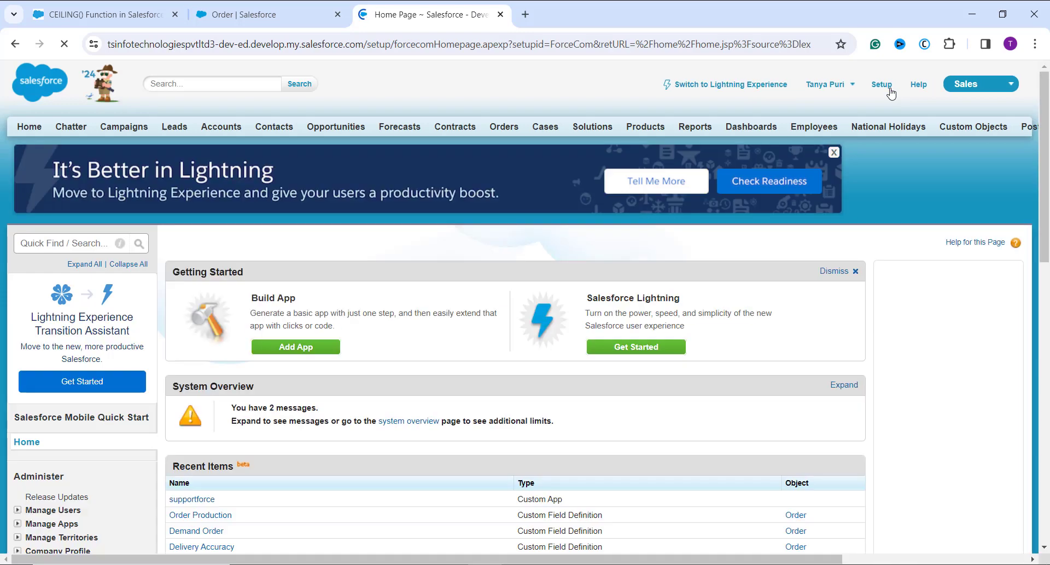
Open the Fields page of the Campaigns object from the Customize section of Setup
scroll(226, 306, "down", 5)
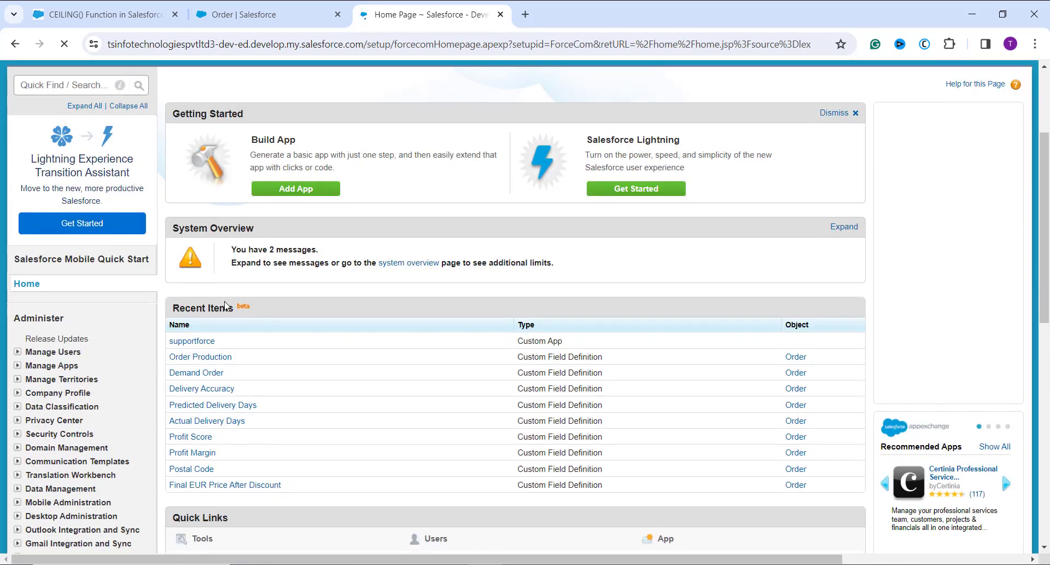
scroll(226, 305, "down", 5)
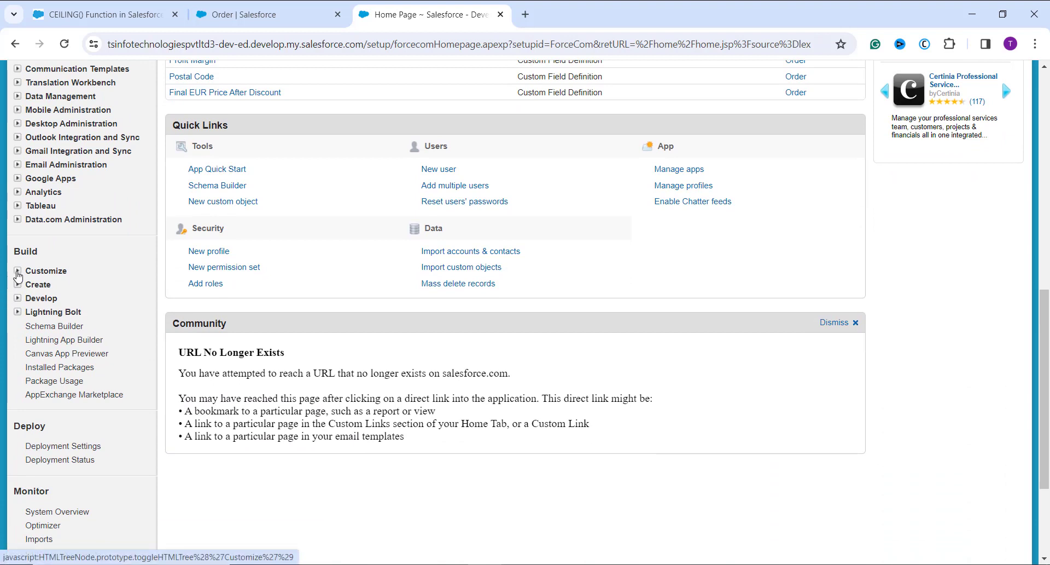
left_click(17, 271)
scroll(80, 308, "down", 1)
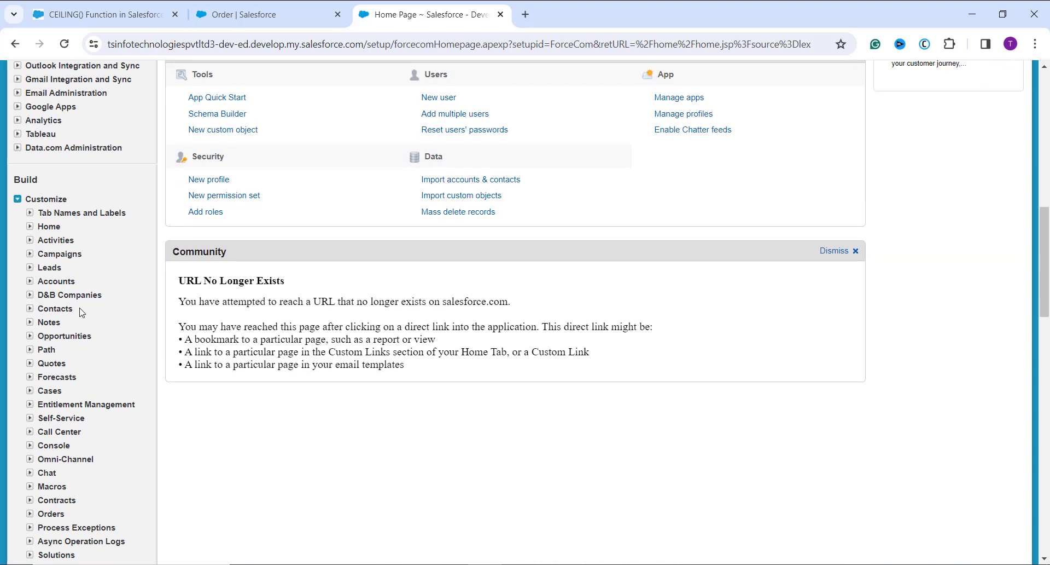
scroll(80, 312, "down", 10)
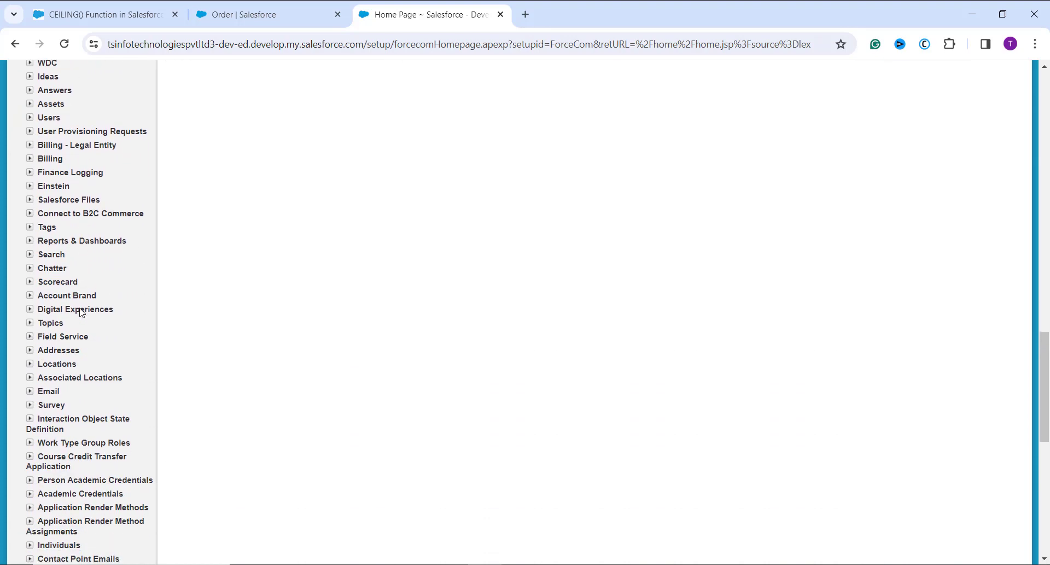
scroll(80, 312, "down", 8)
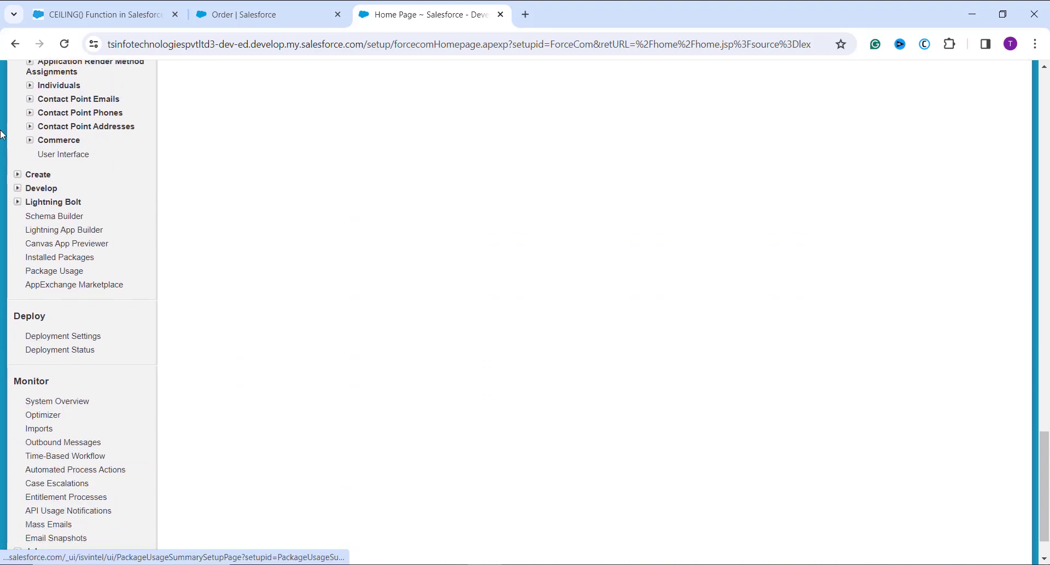
scroll(19, 183, "up", 13)
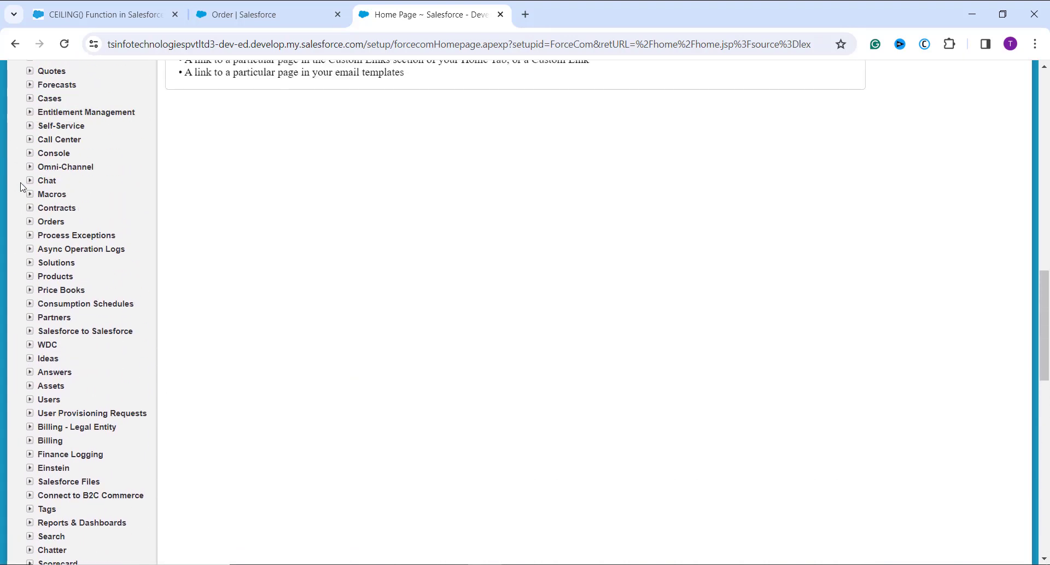
scroll(20, 186, "up", 3)
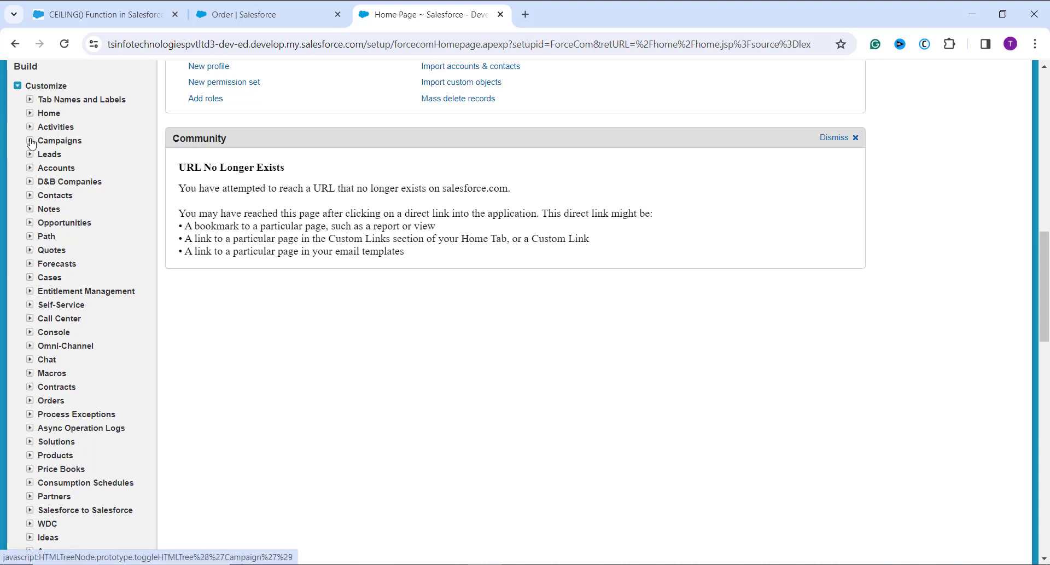
left_click(30, 141)
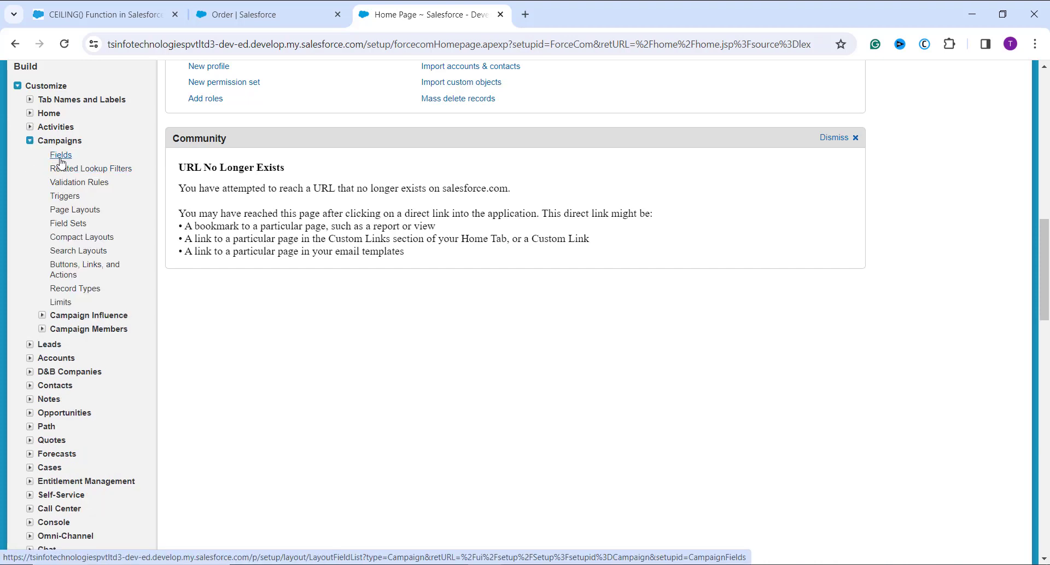
left_click(61, 157)
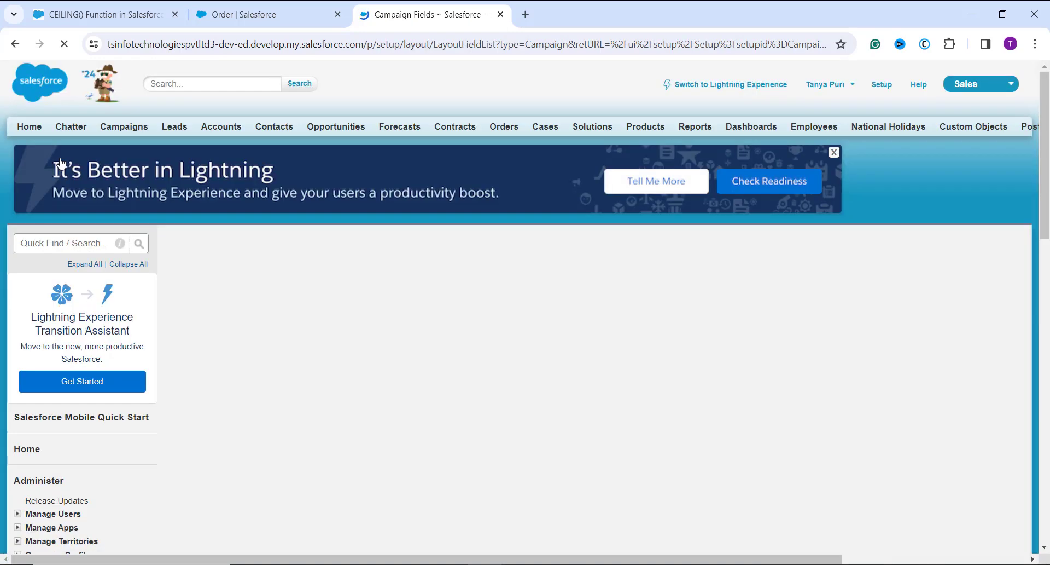
Start a new custom field on the Campaign object and choose Formula as its data type
scroll(323, 294, "down", 2)
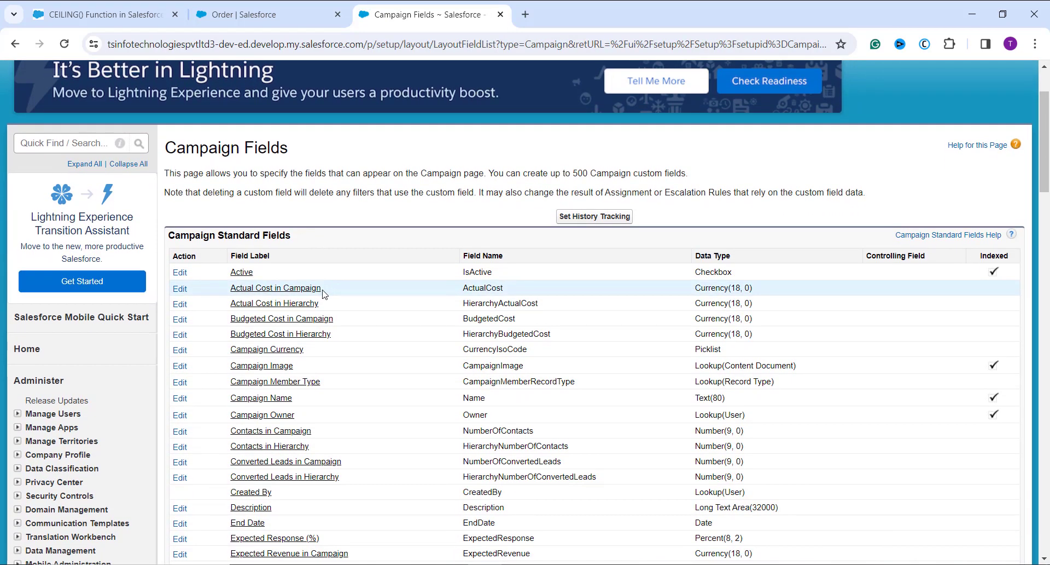
scroll(323, 294, "down", 2)
scroll(325, 294, "down", 10)
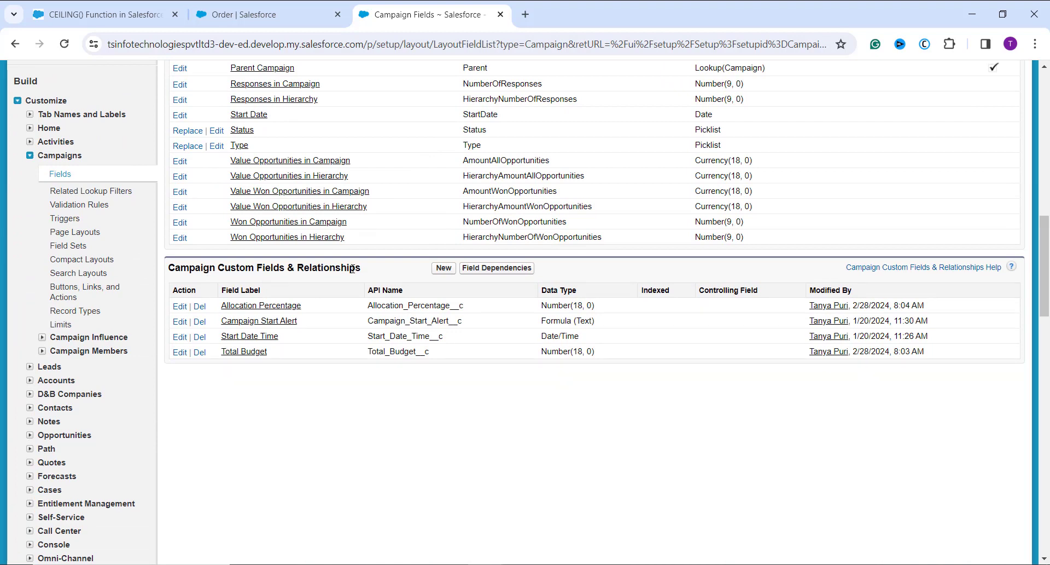
left_click(444, 269)
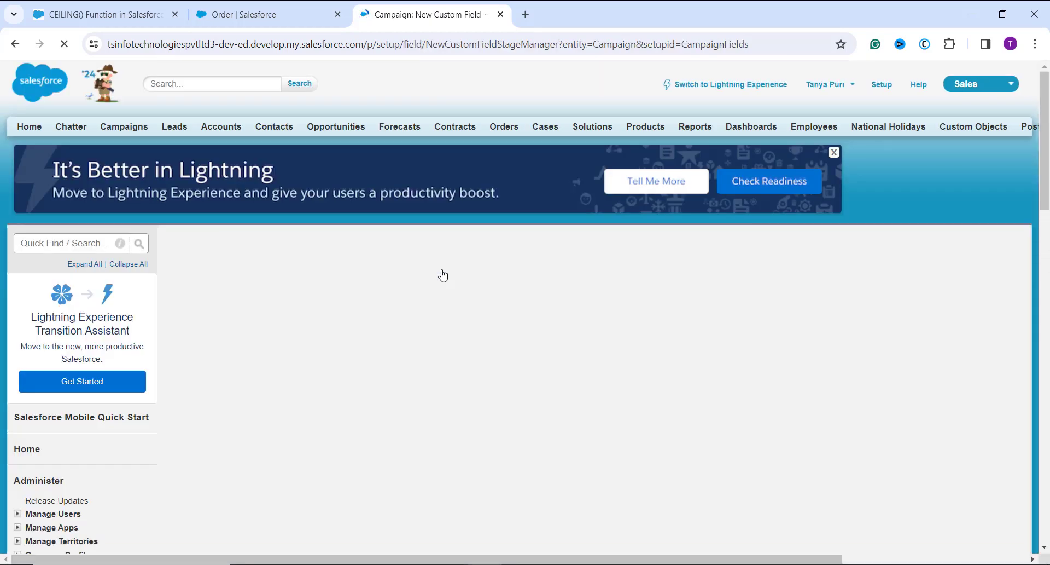
scroll(443, 275, "down", 2)
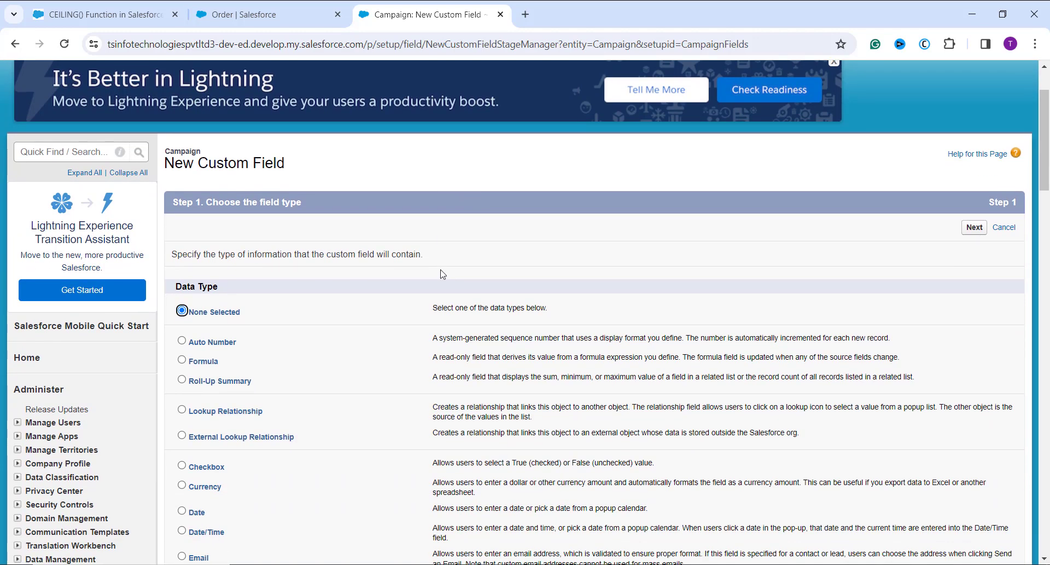
left_click(186, 361)
left_click(978, 228)
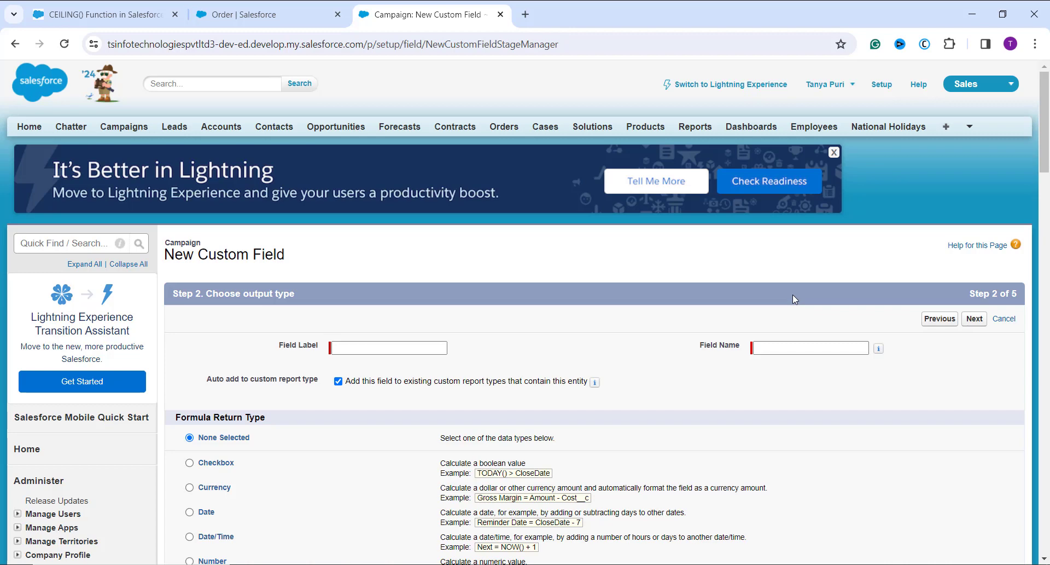
Label the new Campaign formula field Campaign Budget and let its field name fill in as Campaign_Budget
left_click(372, 348)
type("Ca")
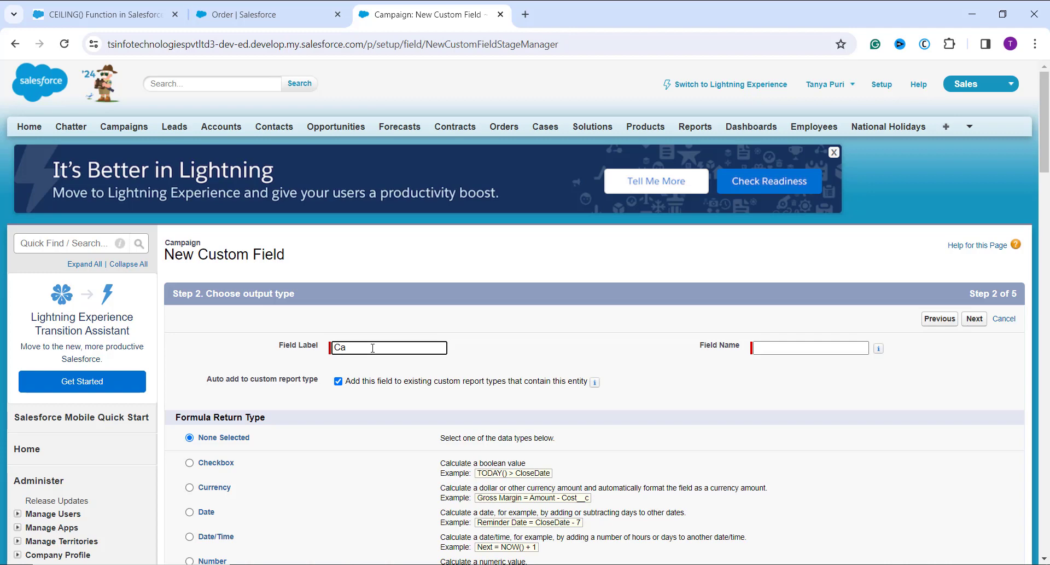
type("mpaign Budget")
left_click(698, 374)
Set the formula return type to Currency and proceed to the formula entry stage
scroll(665, 387, "down", 1)
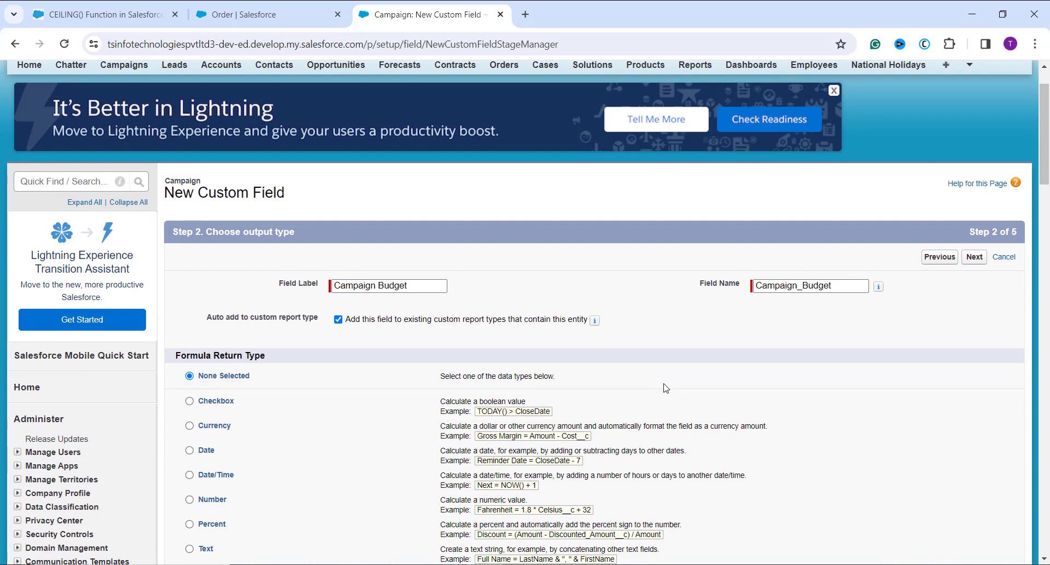
scroll(446, 359, "down", 1)
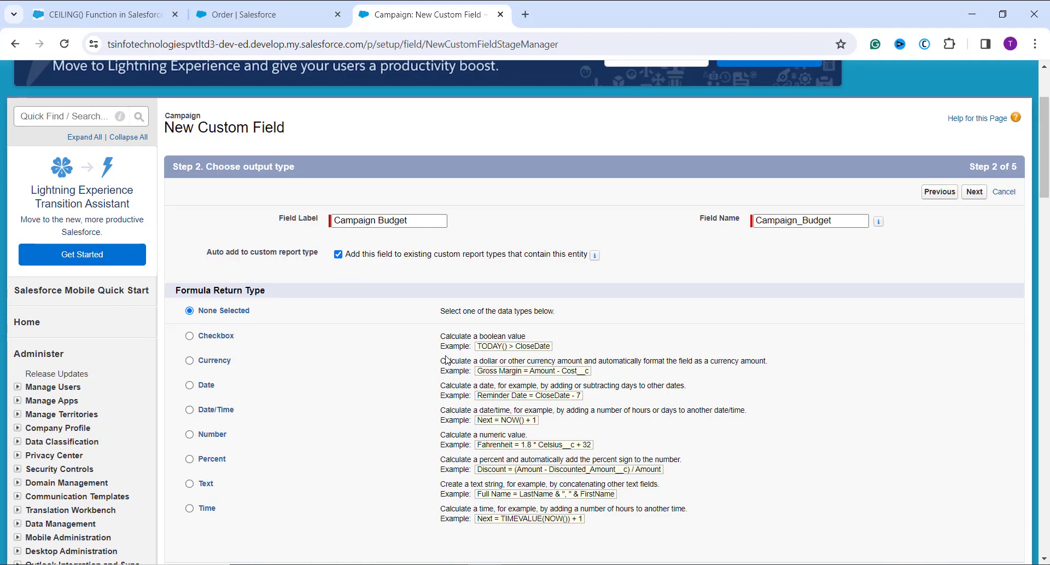
left_click(191, 360)
scroll(336, 389, "down", 3)
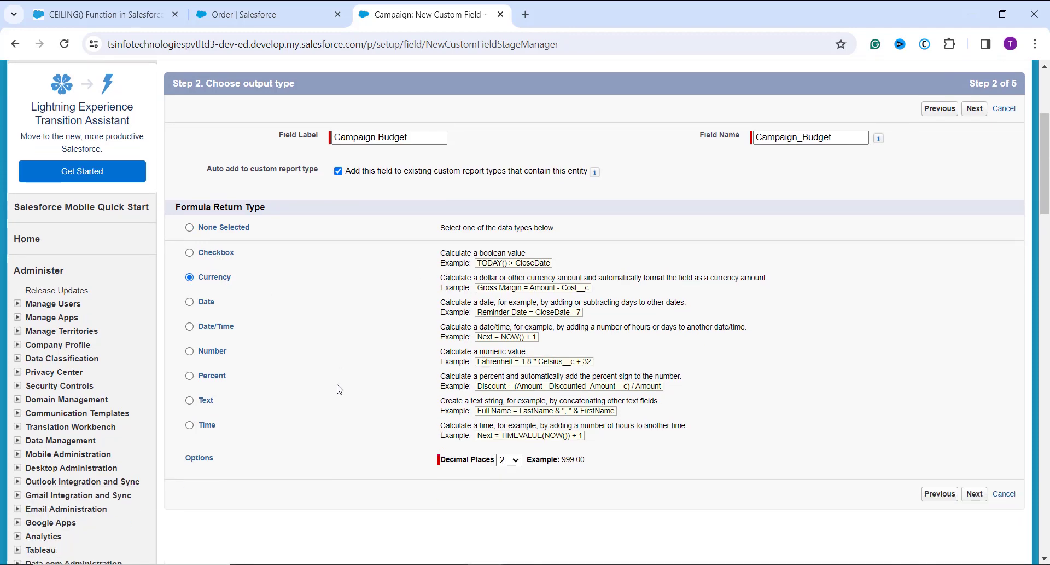
scroll(412, 389, "down", 1)
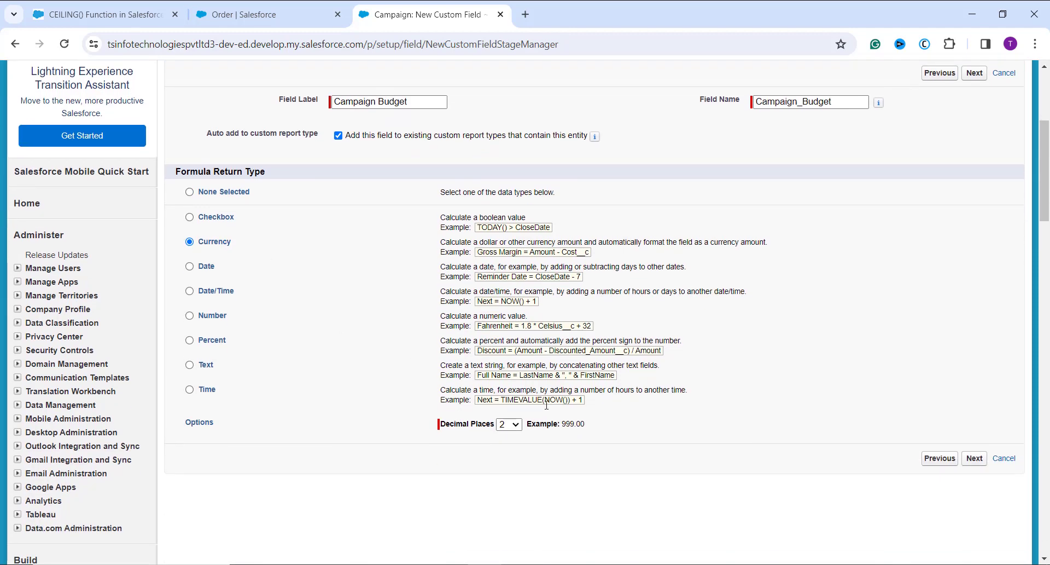
left_click(980, 77)
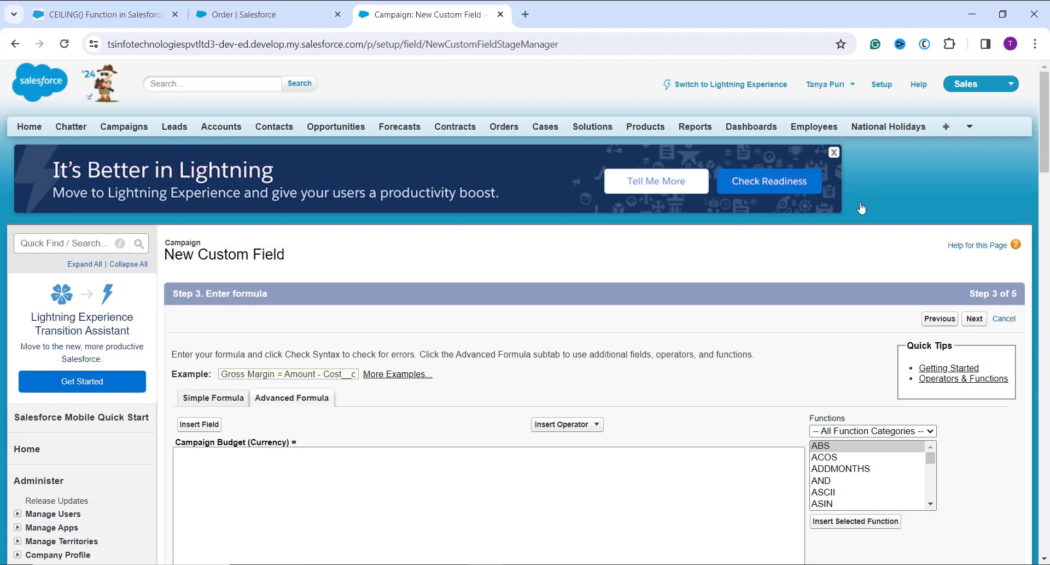
Filter the formula functions to the Math category and insert the CEILING function into the Campaign Budget formula
scroll(664, 349, "down", 1)
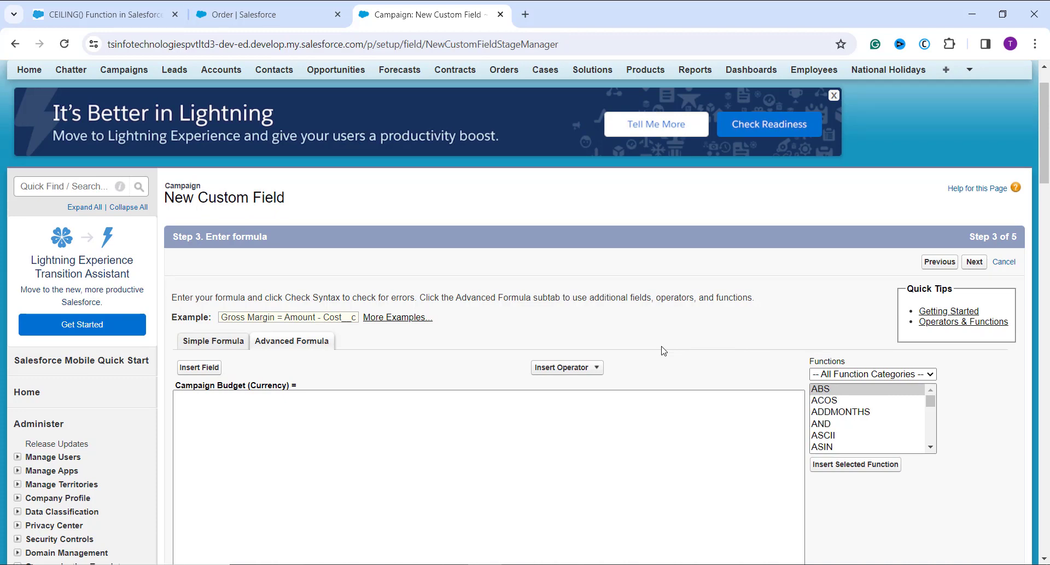
left_click(900, 376)
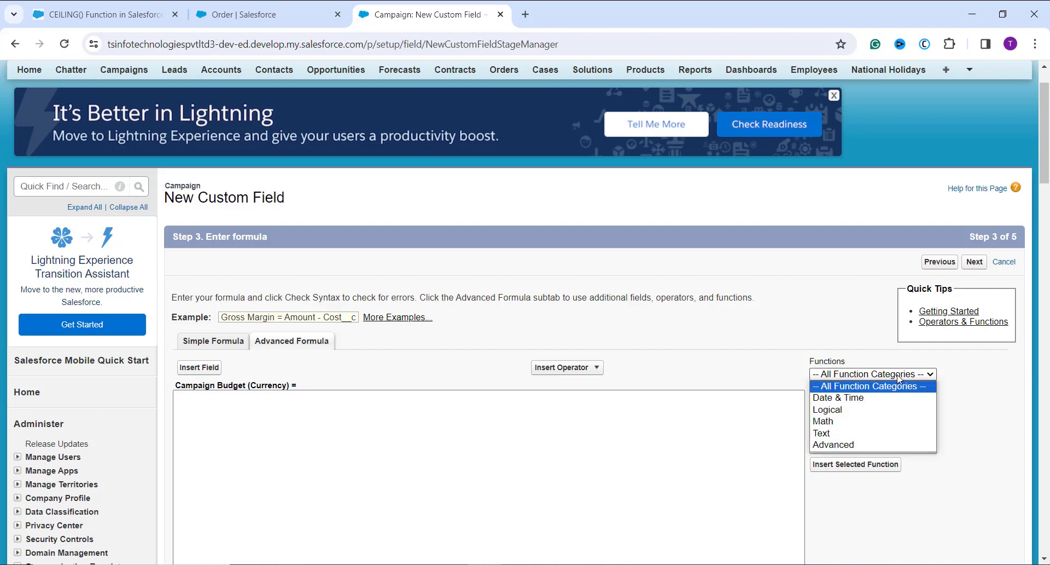
left_click(895, 421)
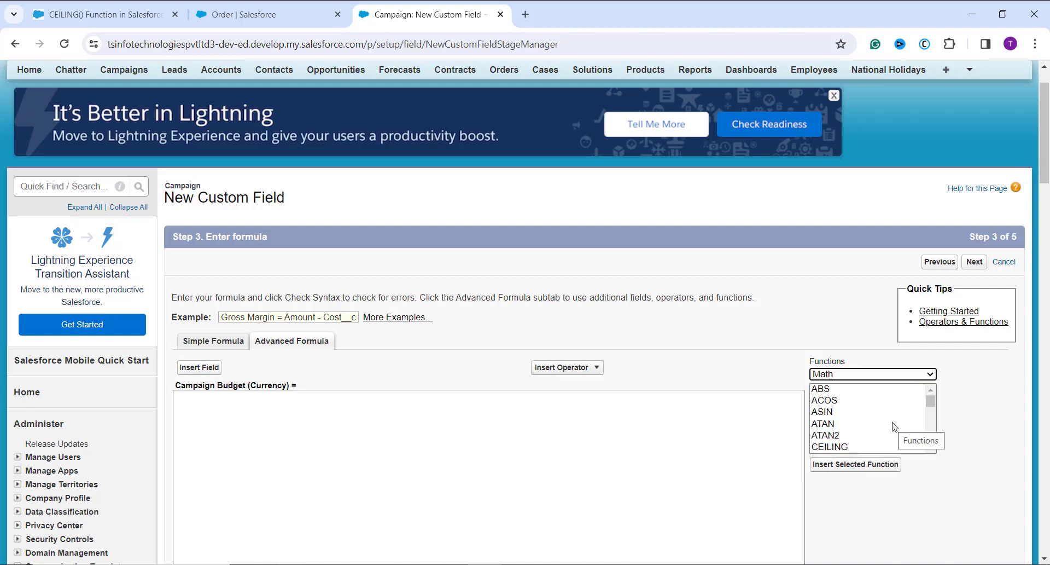
scroll(895, 426, "down", 1)
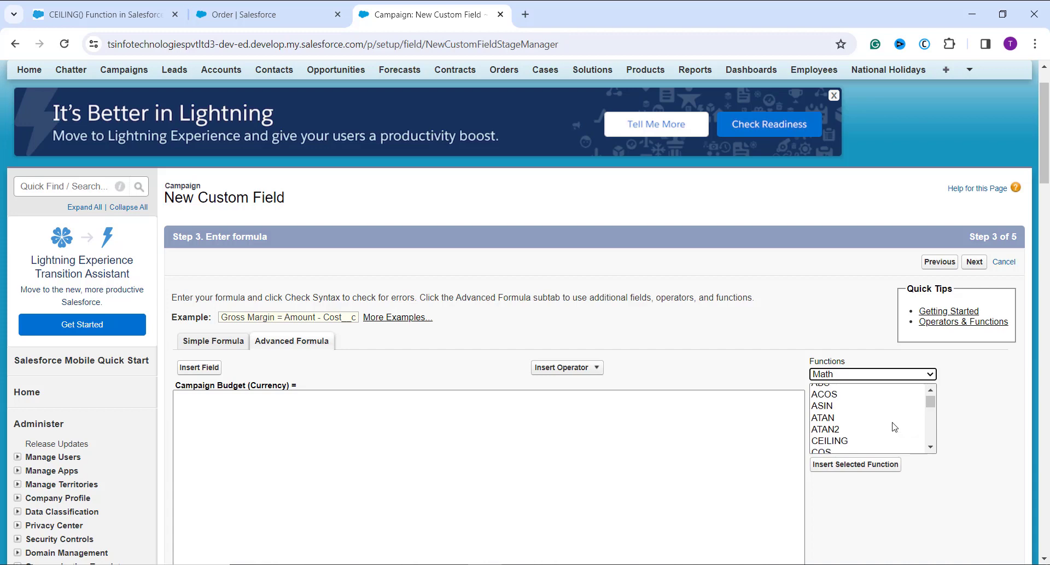
left_click(849, 439)
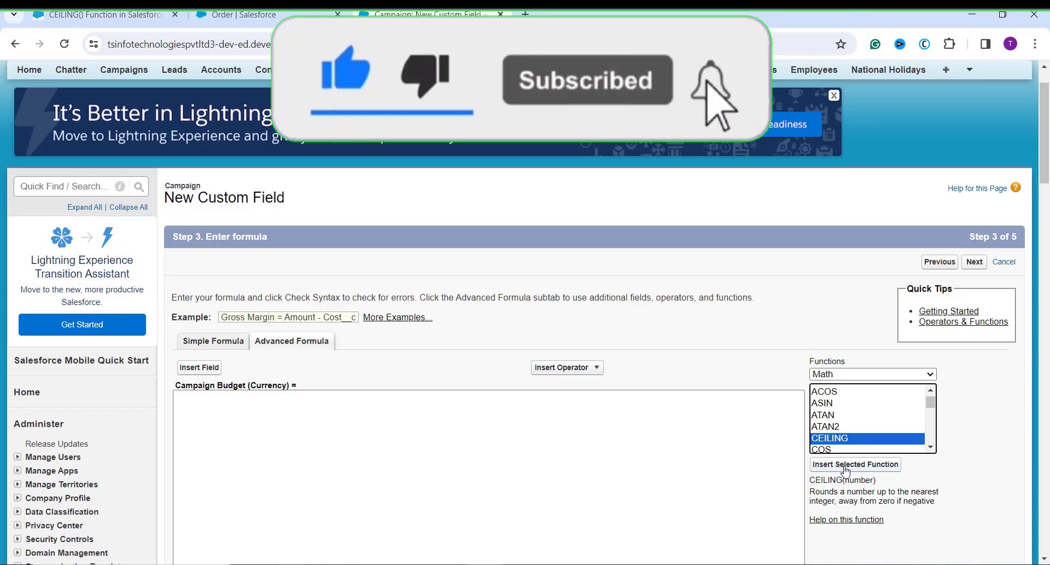
left_click(846, 465)
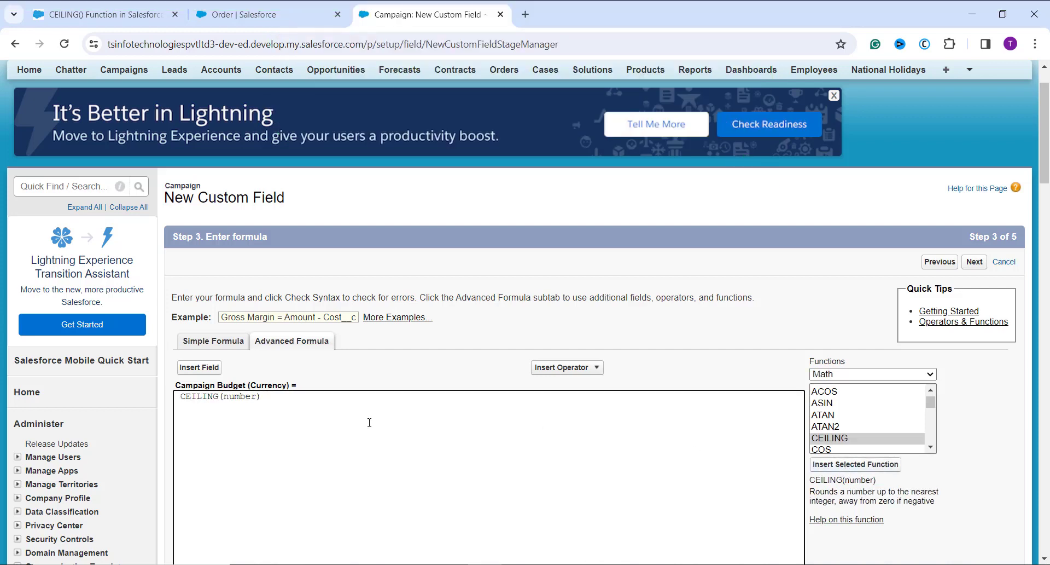
Replace the number placeholder inside CEILING() with the Campaign field Total Budget (Total_Budget__c)
left_click(257, 396)
key("BackSpace")
key("BackSpace")
key("BackSpace")
key("BackSpace")
key("BackSpace")
key("BackSpace")
left_click(198, 367)
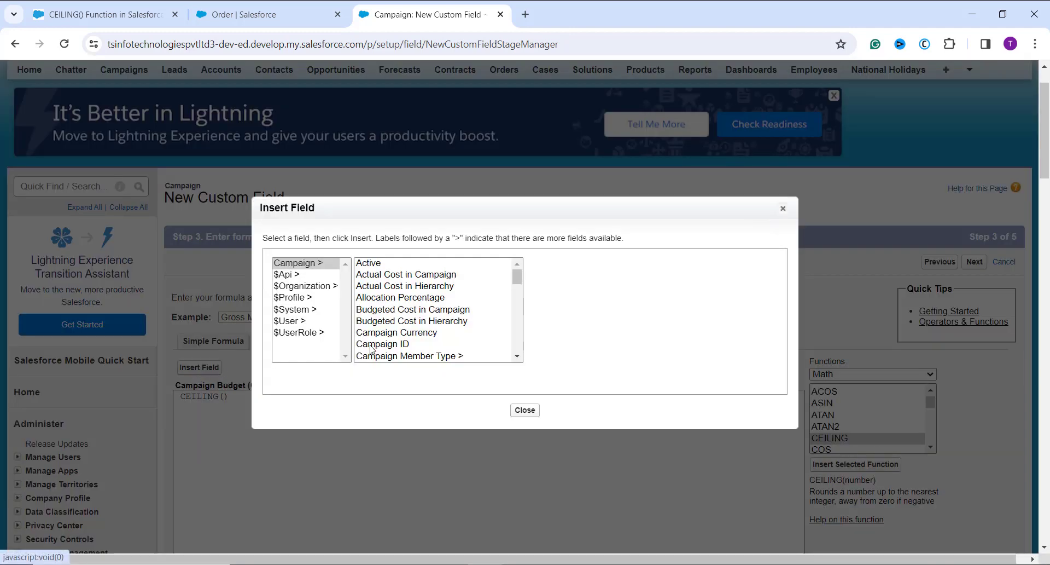
scroll(371, 349, "down", 8)
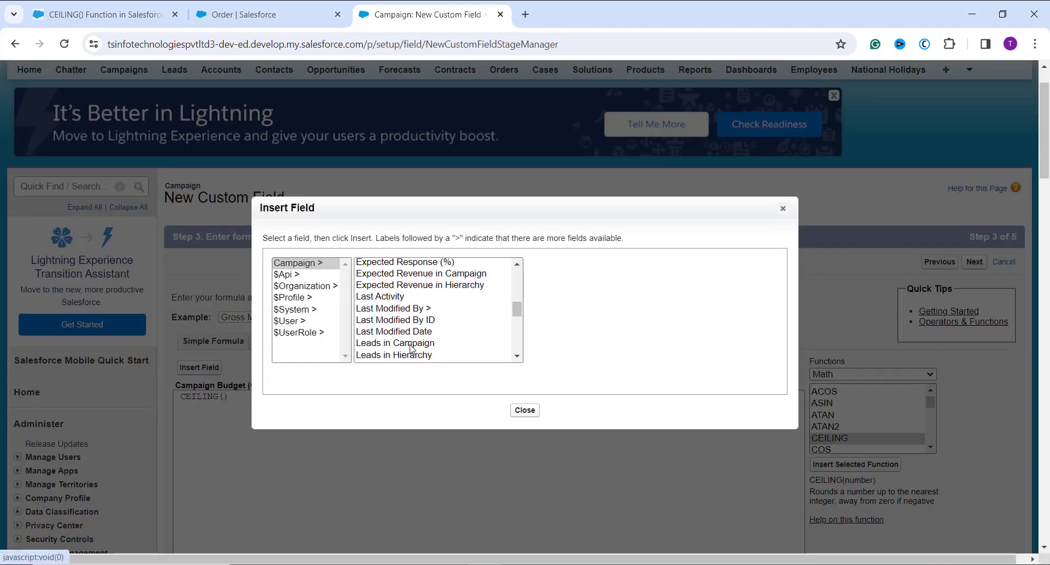
scroll(413, 348, "down", 4)
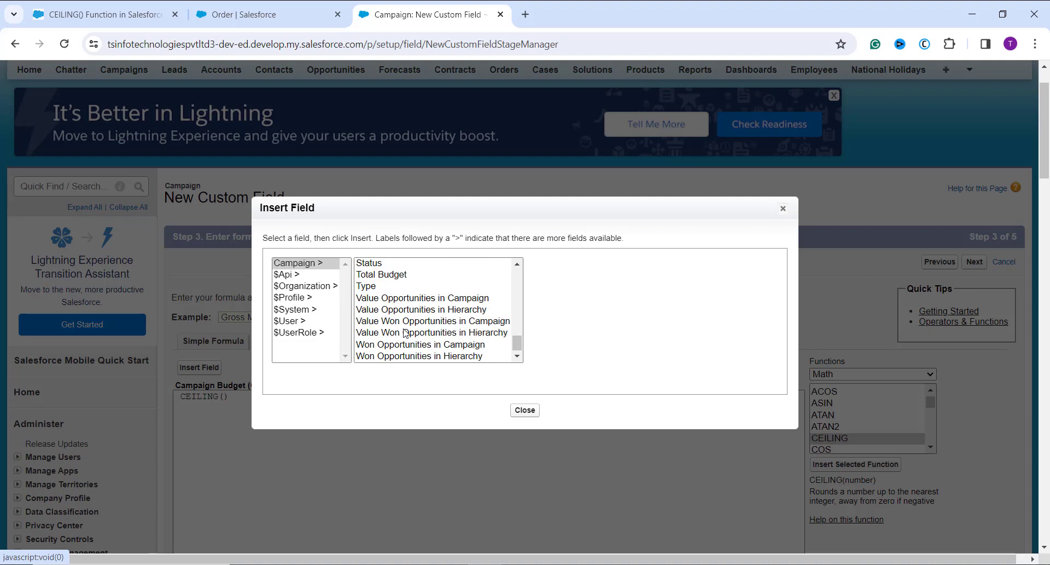
left_click(385, 274)
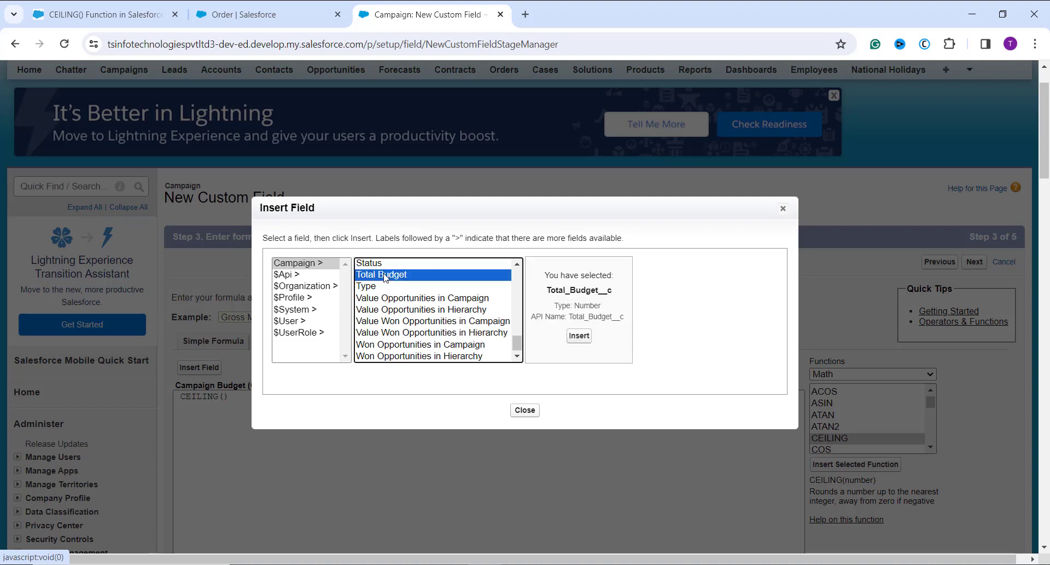
left_click(579, 335)
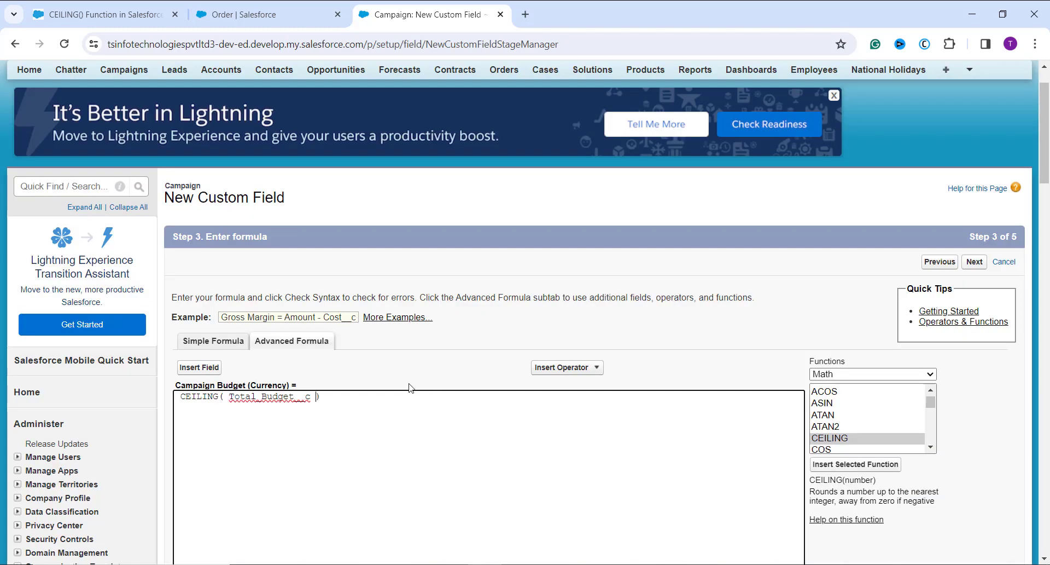
Multiply Total_Budget__c by the Allocation Percentage field (Allocation_Percentage__c) inside the CEILING() parentheses
left_click(553, 373)
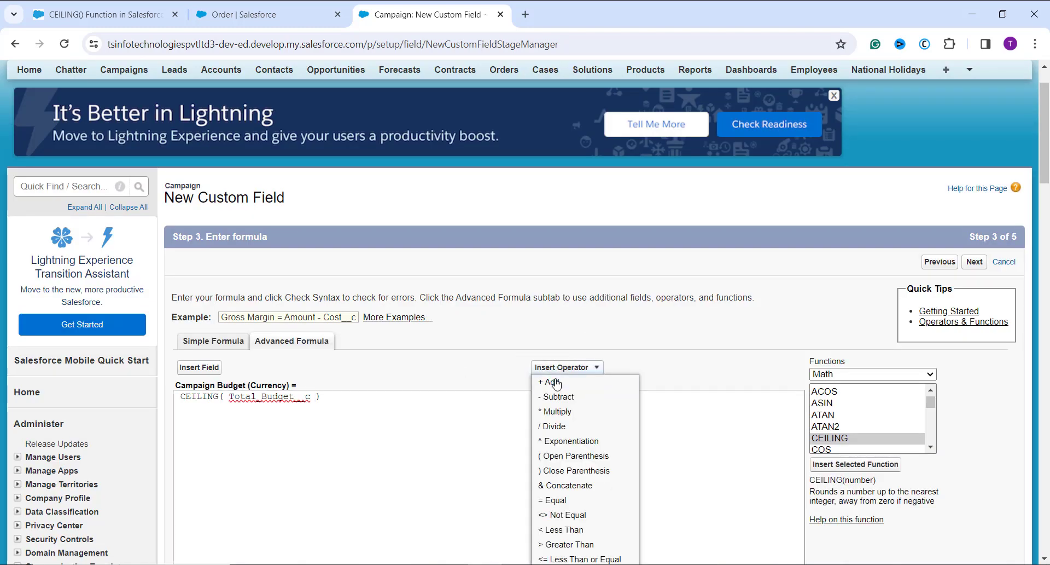
left_click(555, 411)
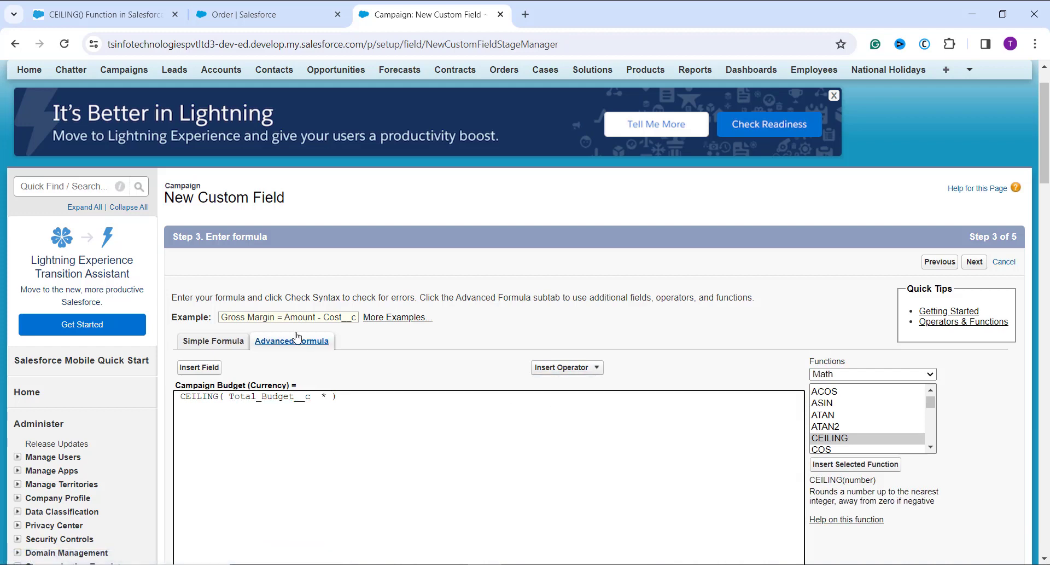
left_click(198, 367)
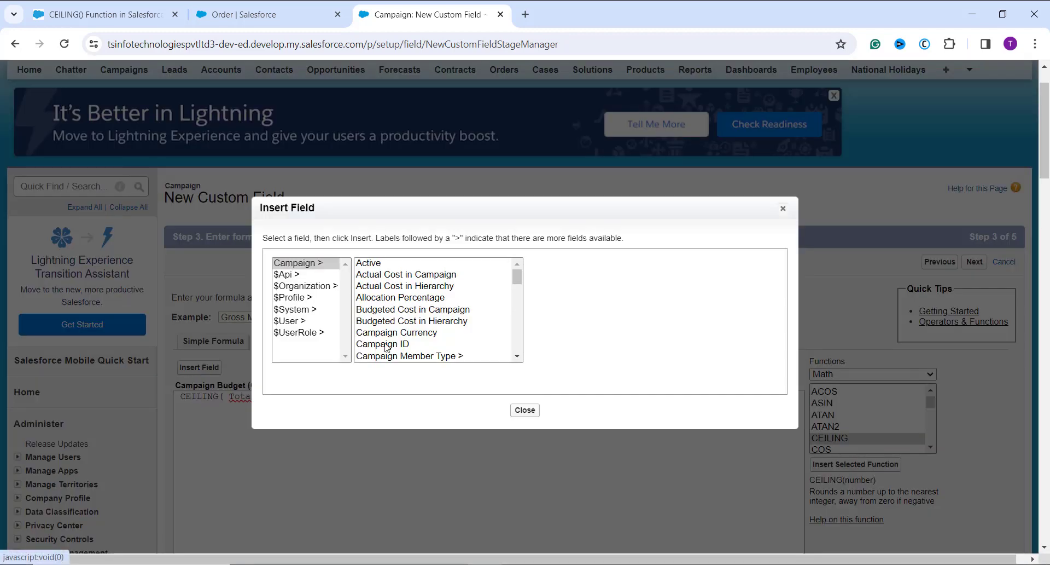
left_click(426, 298)
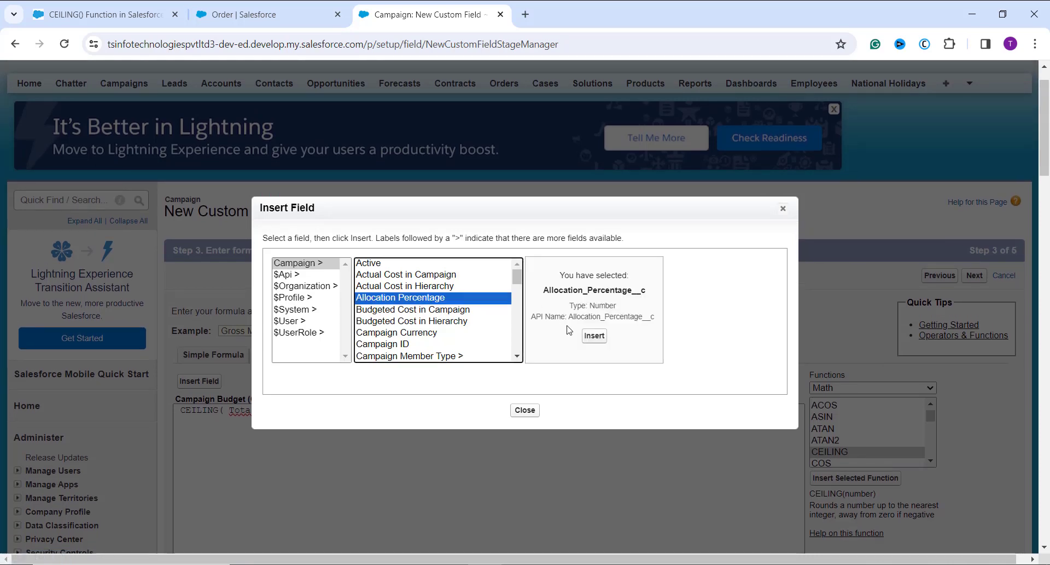
left_click(595, 335)
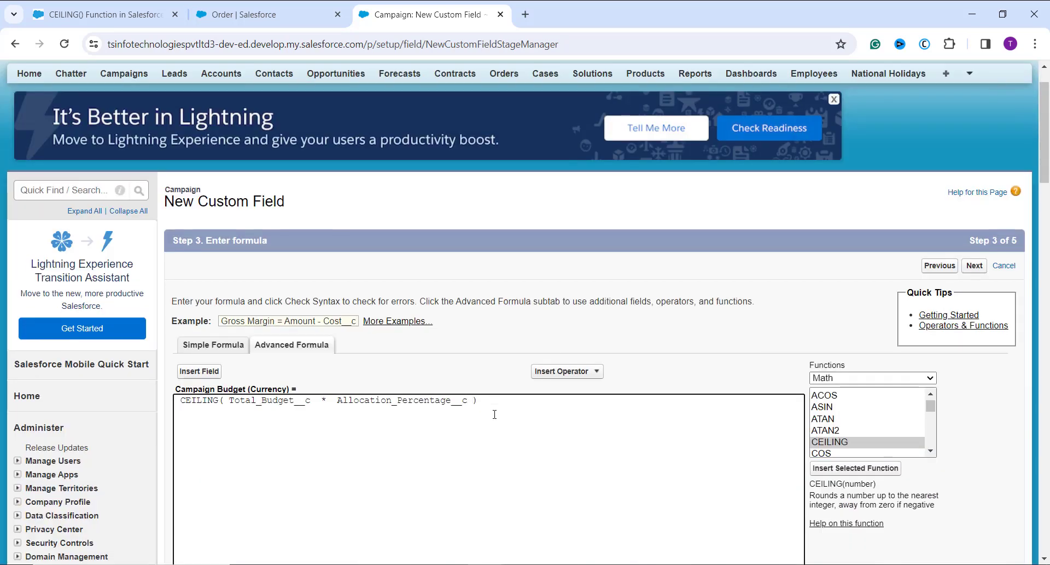
Check the syntax of the Campaign Budget formula and proceed to the field-level security stage
scroll(494, 414, "down", 2)
scroll(494, 414, "down", 2)
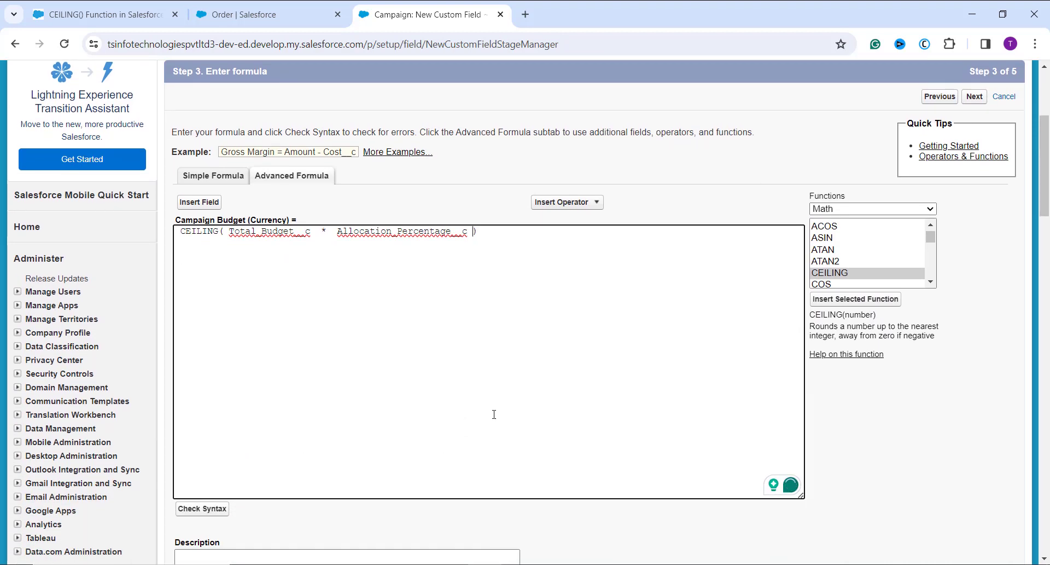
left_click(208, 513)
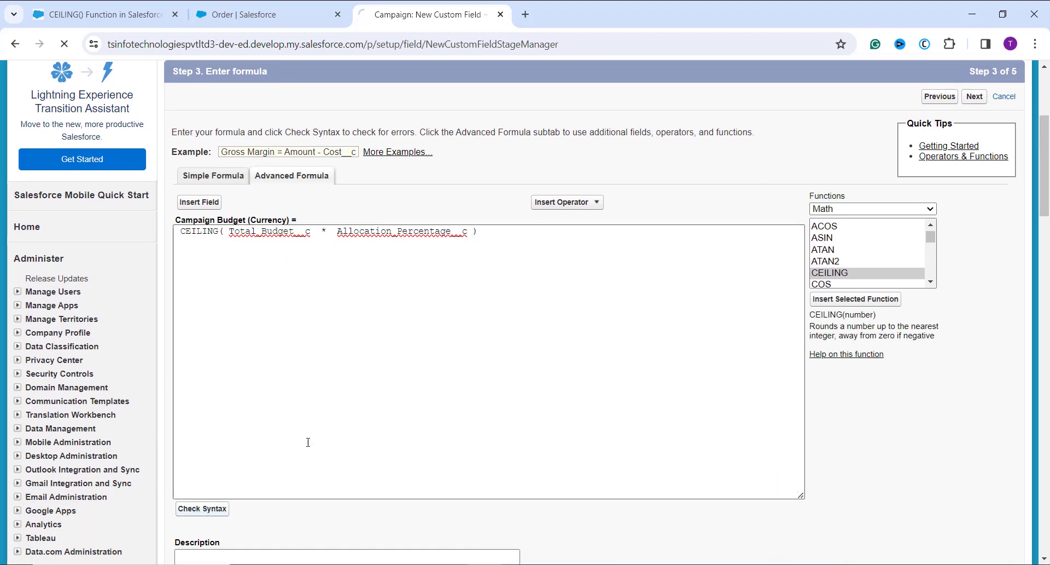
scroll(309, 442, "down", 5)
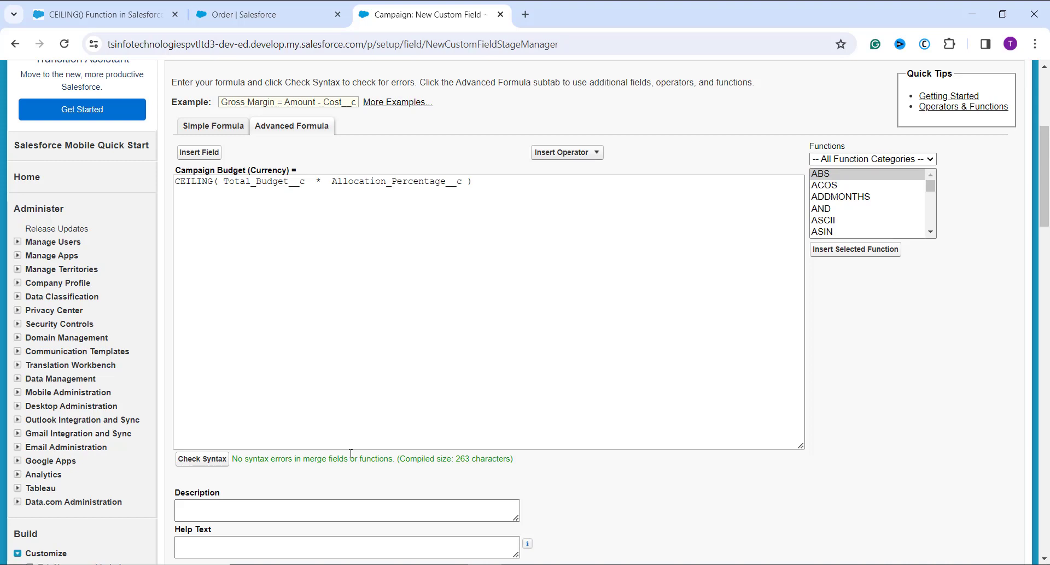
scroll(350, 453, "down", 1)
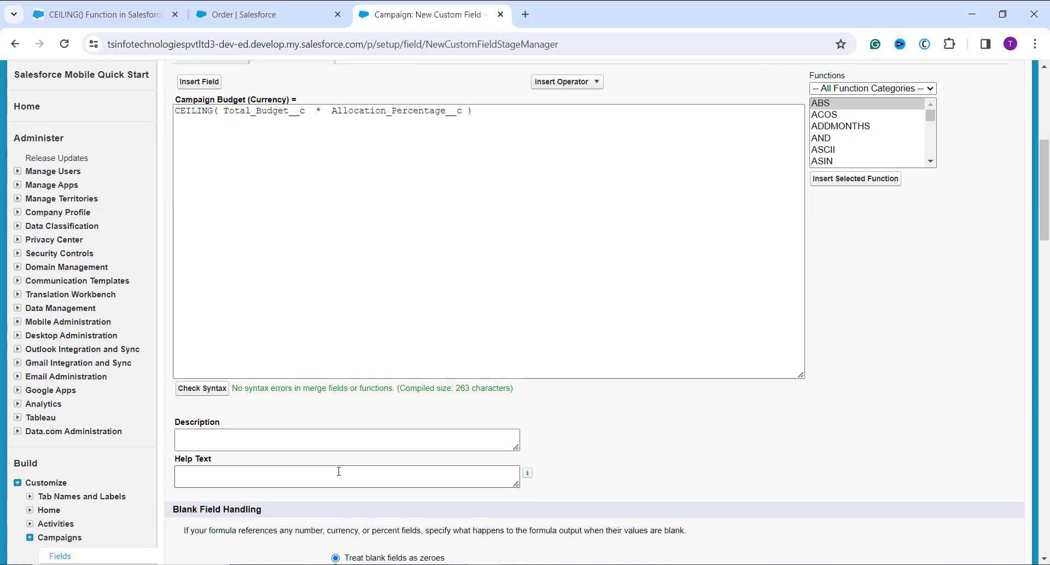
scroll(375, 471, "down", 1)
scroll(376, 471, "up", 7)
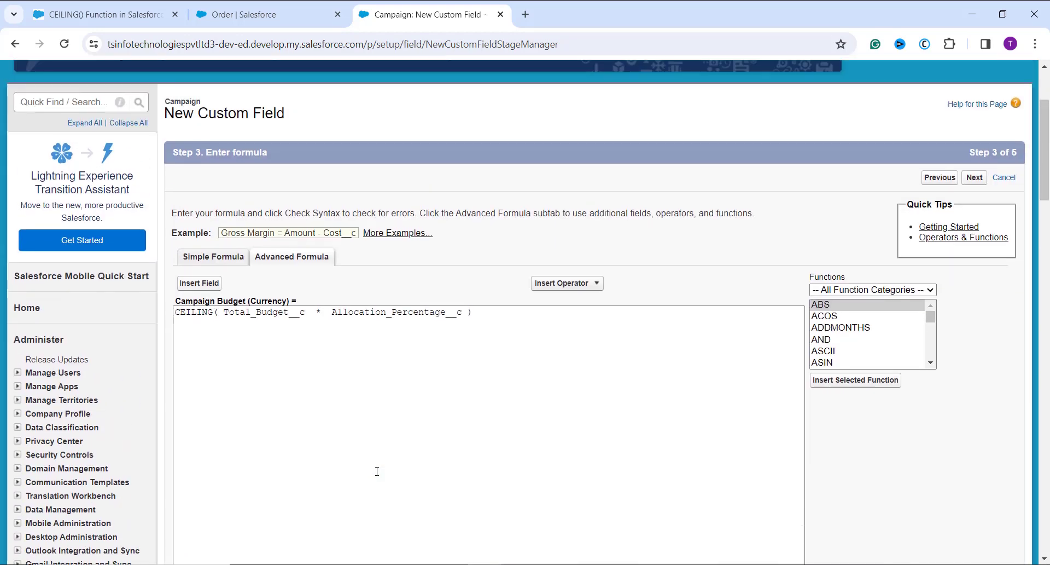
left_click(983, 321)
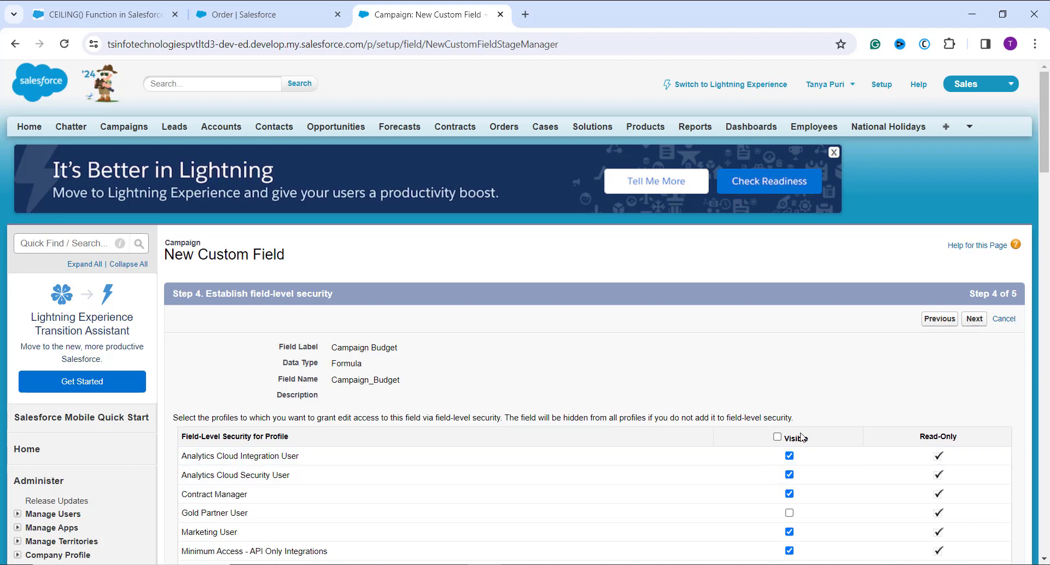
Accept the default profile visibility, keep the field on Campaign Layout, and save the Campaign Budget field
scroll(812, 424, "down", 1)
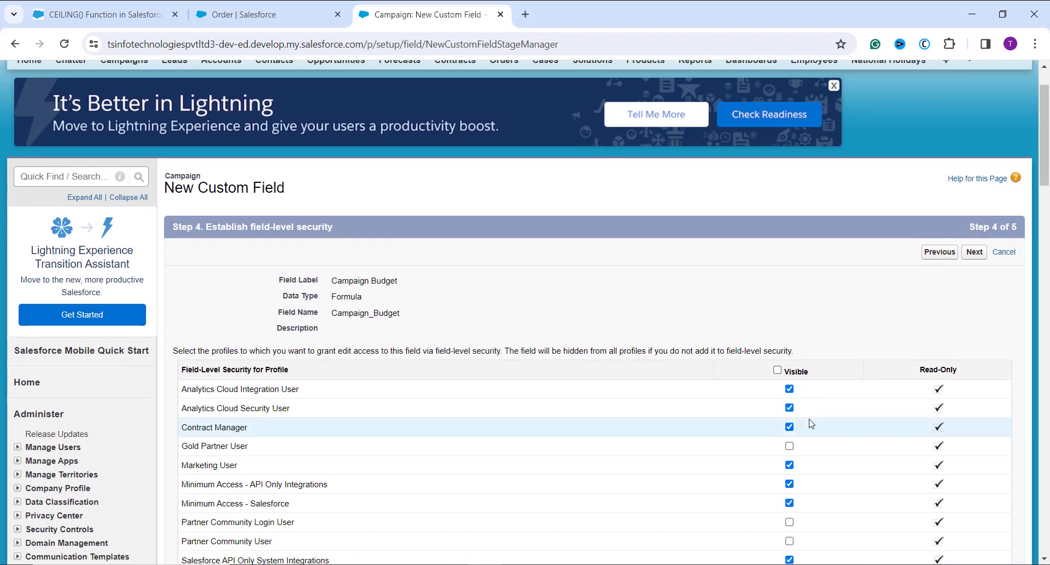
scroll(812, 423, "down", 1)
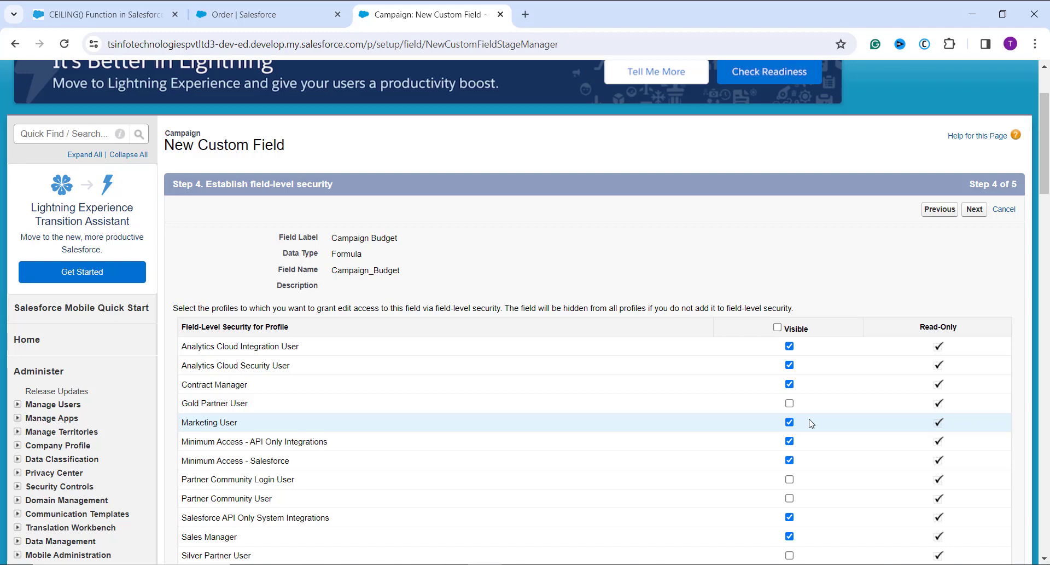
scroll(811, 423, "down", 5)
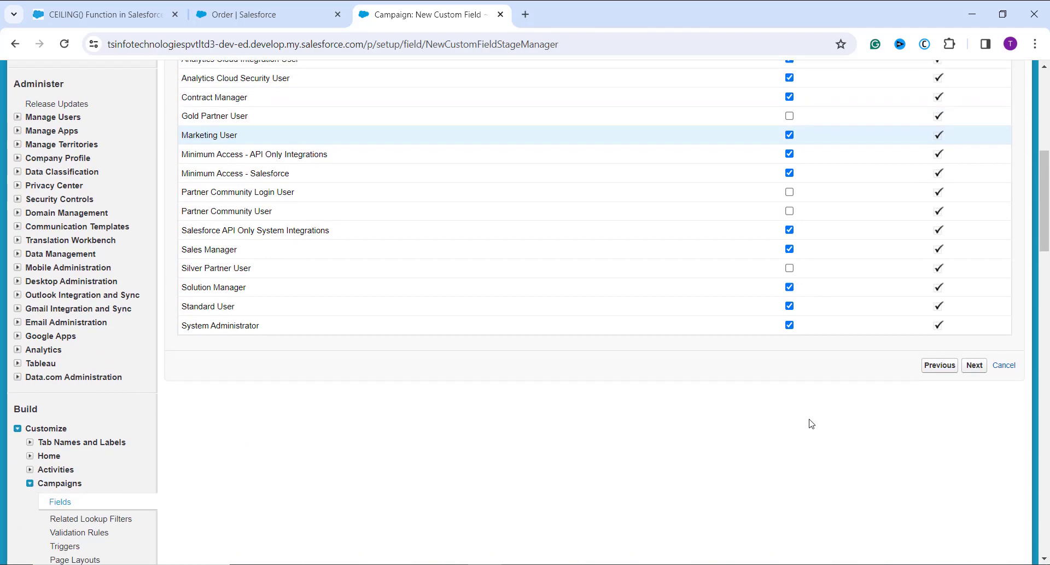
scroll(811, 423, "up", 7)
left_click(974, 319)
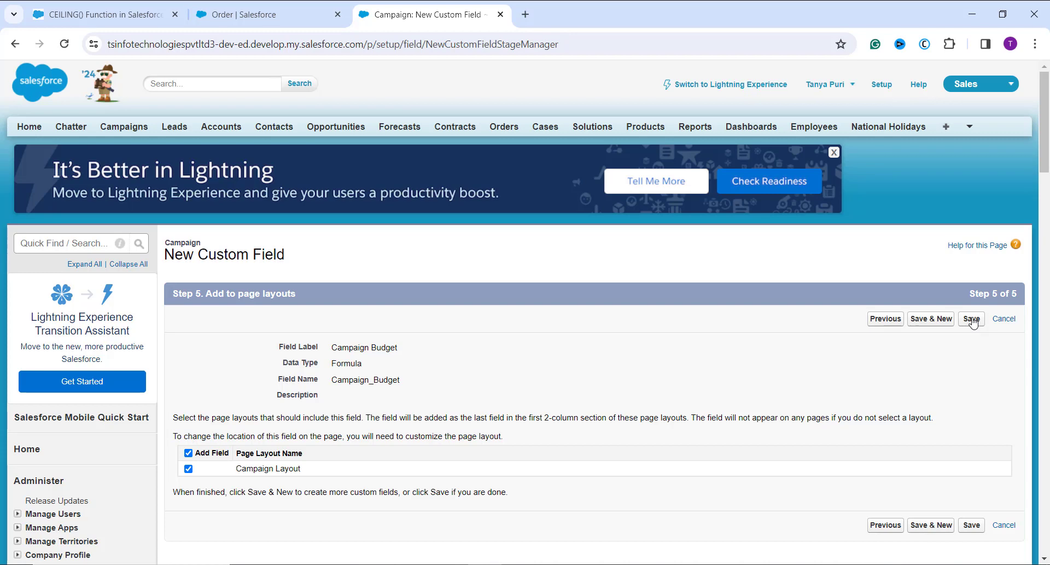
left_click(971, 319)
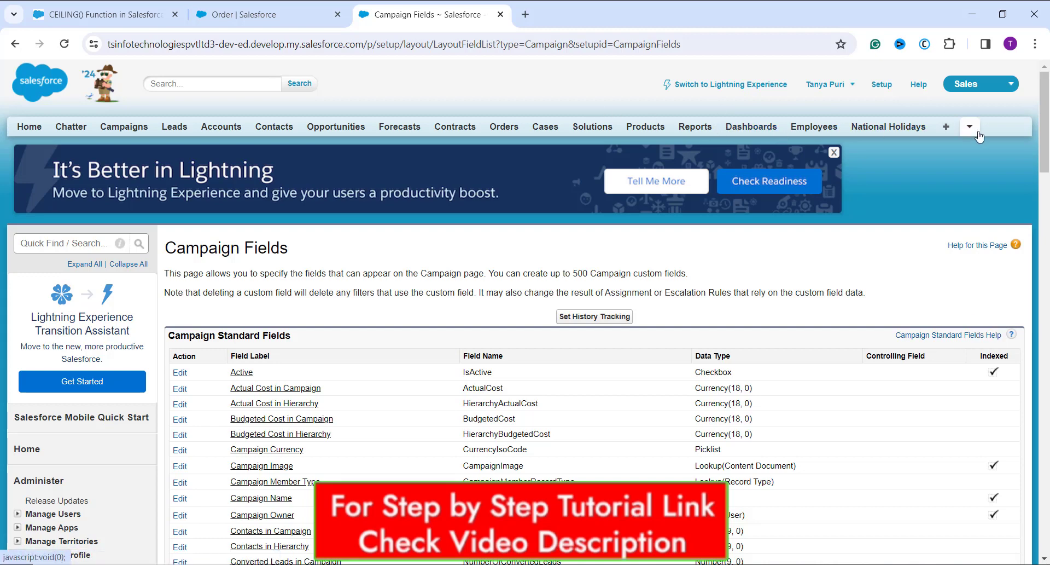
Go to the Campaigns object from the full list of tabs and show the All Active Campaigns list view
left_click(946, 129)
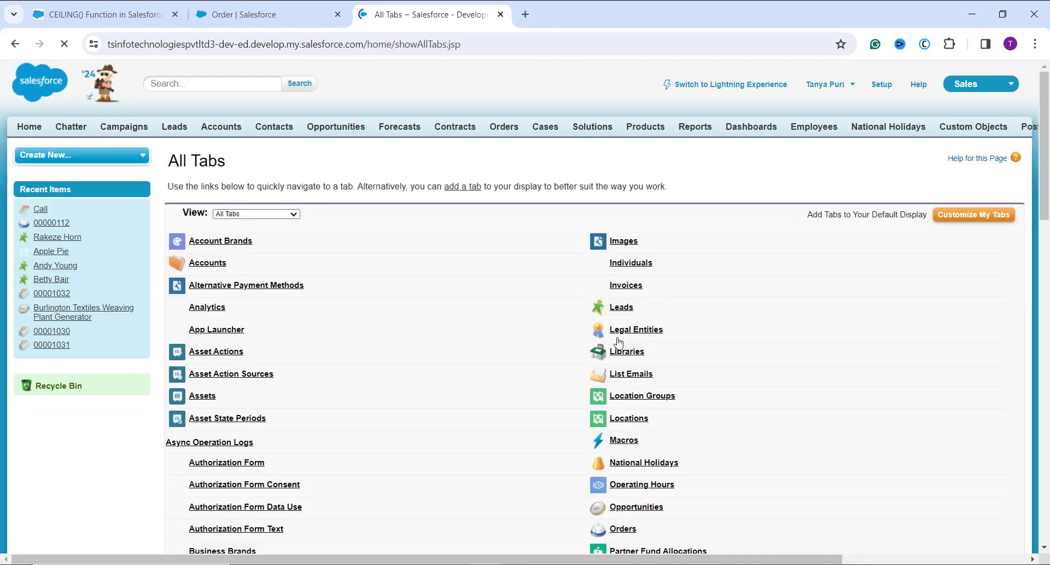
scroll(613, 443, "down", 4)
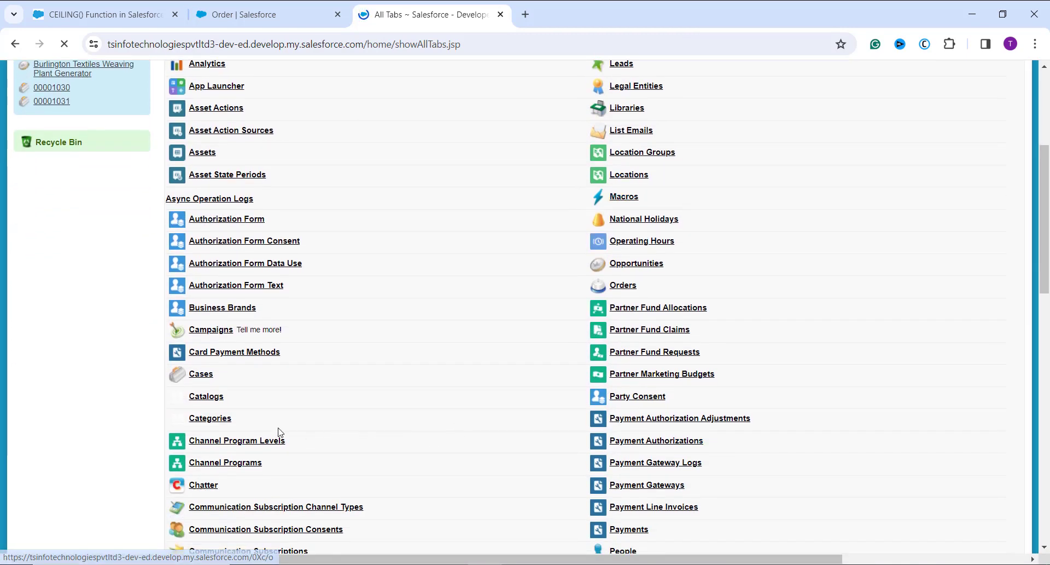
scroll(238, 414, "down", 1)
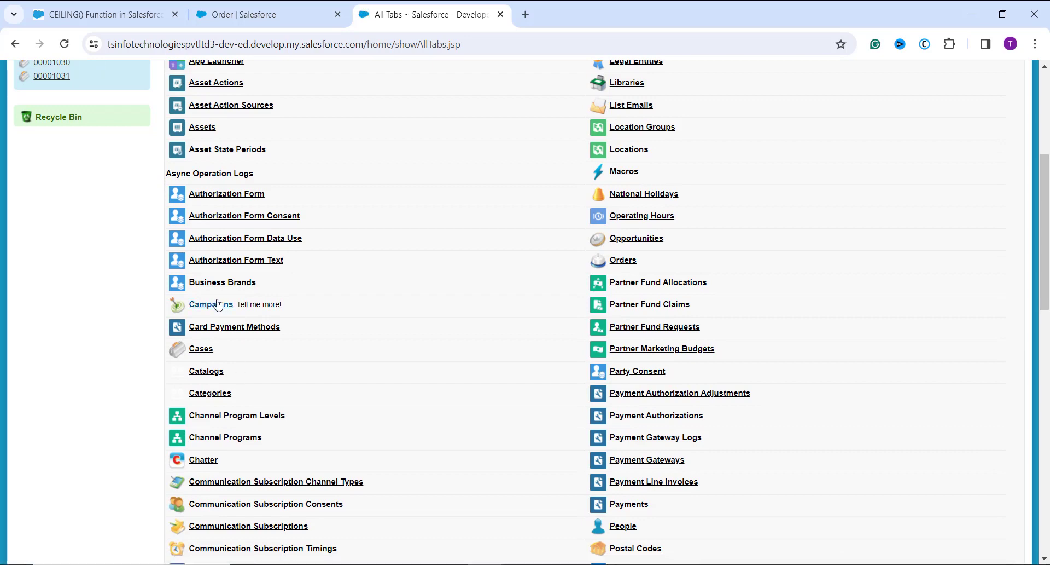
left_click(214, 308)
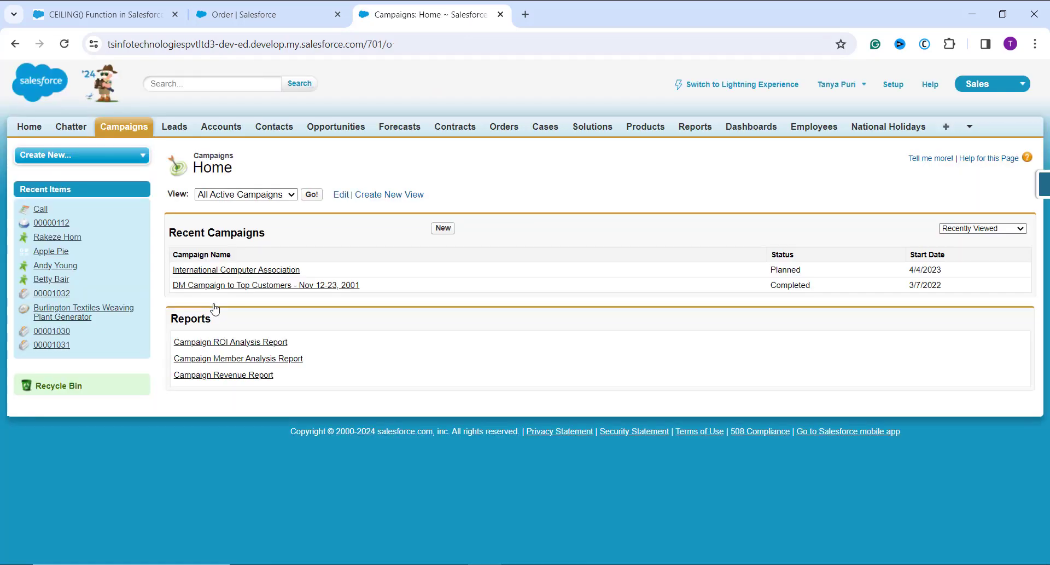
left_click(316, 196)
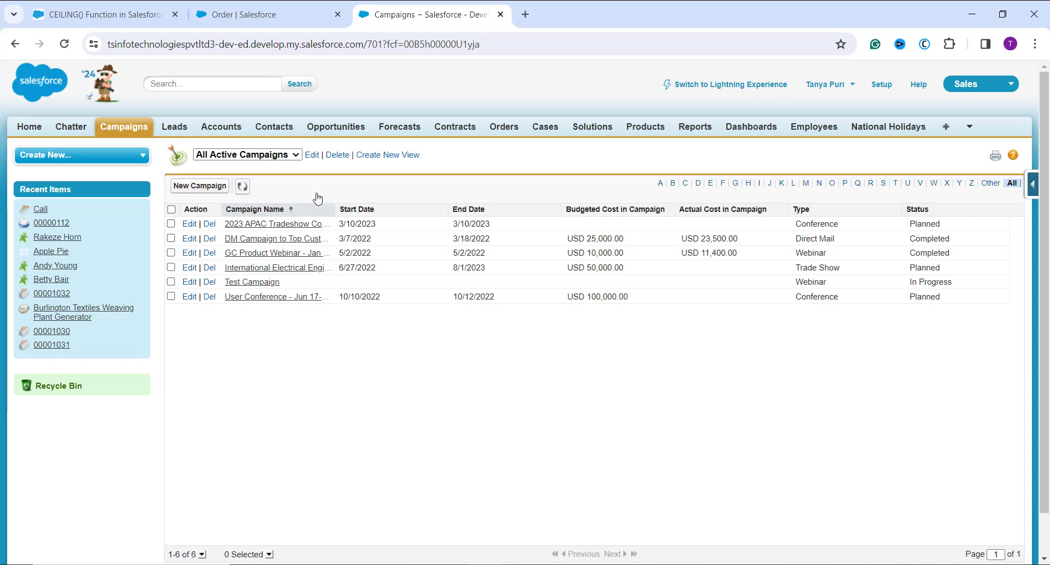
Edit the 2023 APAC Tradeshow Consumer Goods Roadshow campaign, set Total Budget to 50000 and Allocation Percentage to 45, and save it
left_click(187, 224)
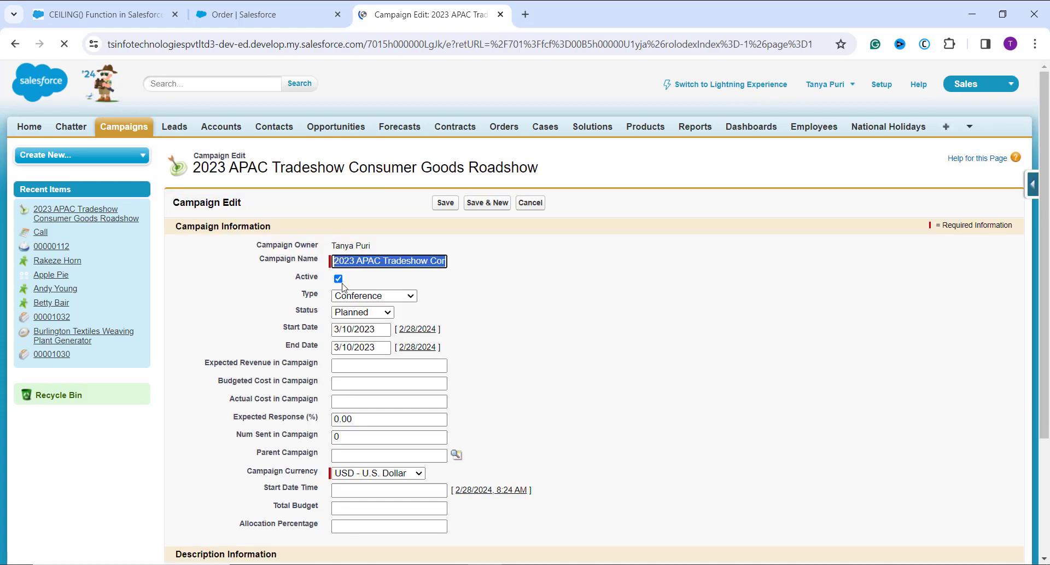
scroll(454, 301, "down", 2)
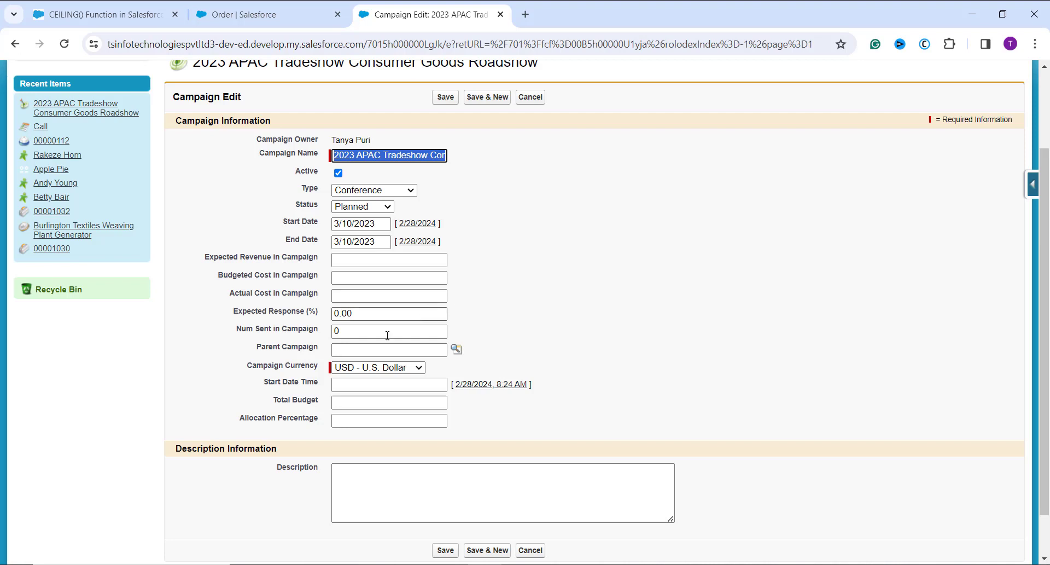
left_click(351, 403)
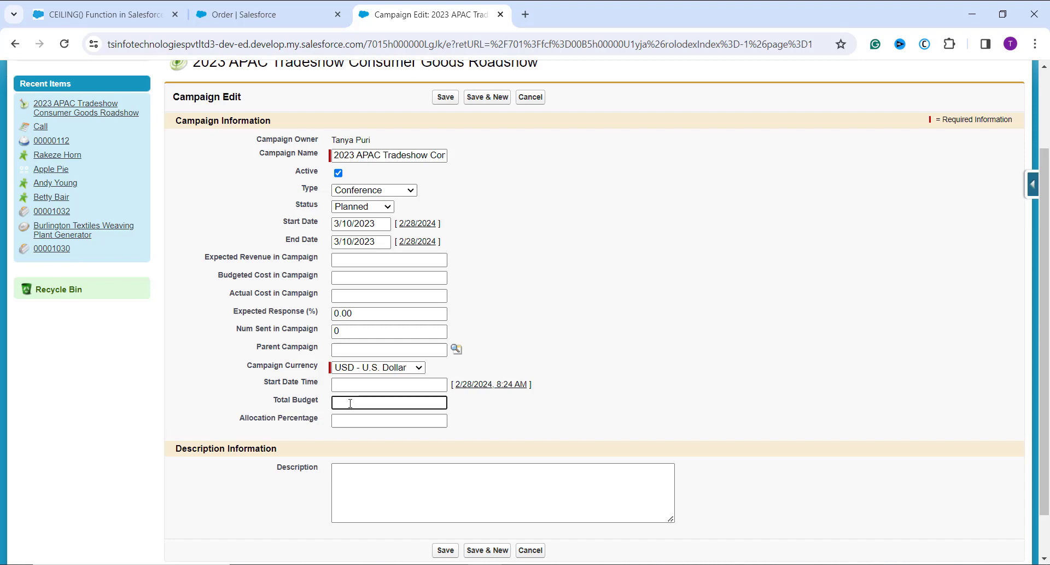
type("50000")
left_click(345, 421)
type("45")
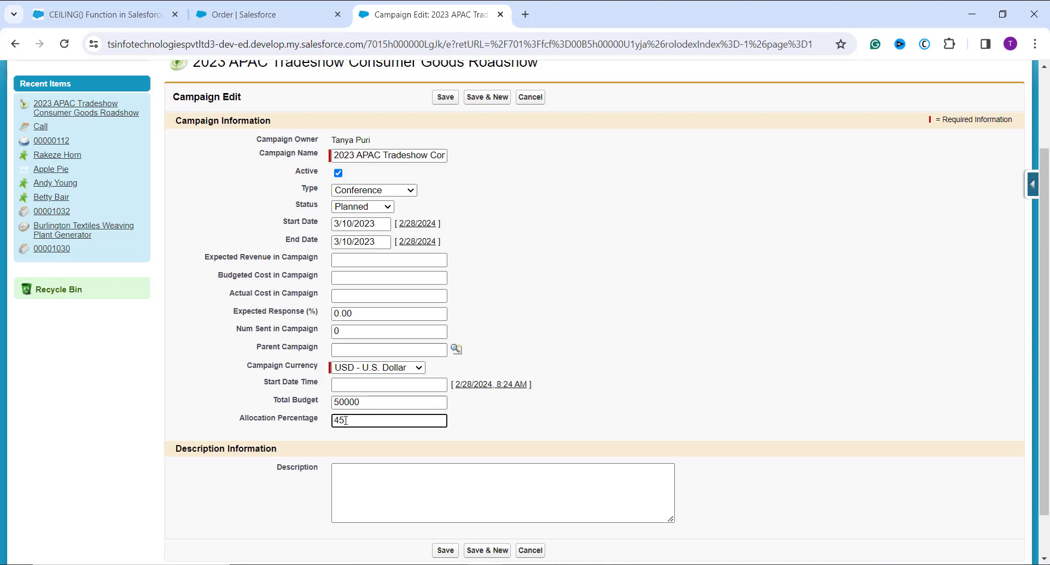
left_click(444, 102)
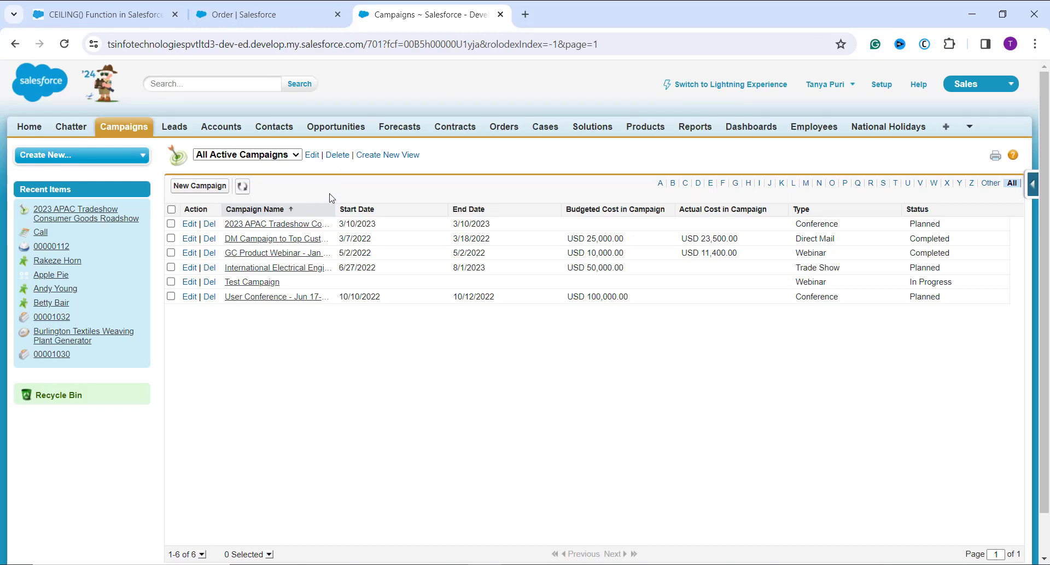
Open the 2023 APAC Tradeshow Consumer Goods Roadshow campaign record and check its calculated Campaign Budget field
left_click(272, 227)
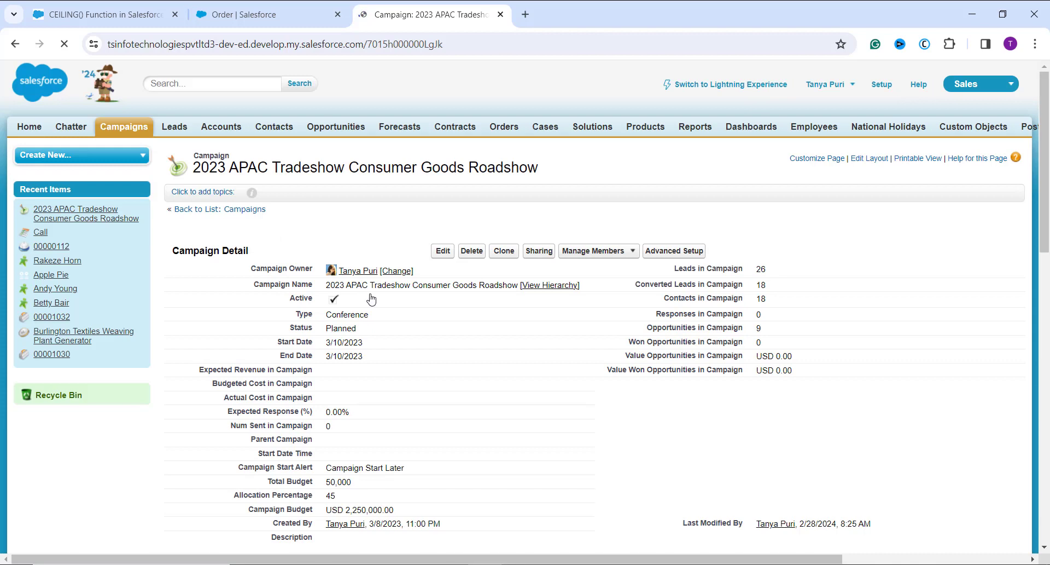
scroll(372, 298, "down", 1)
scroll(372, 298, "down", 1)
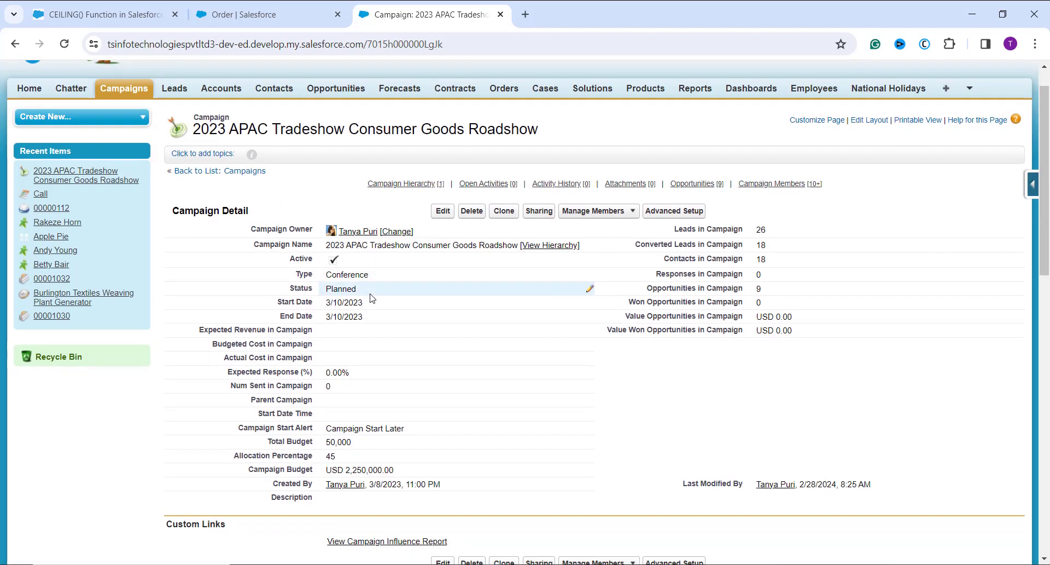